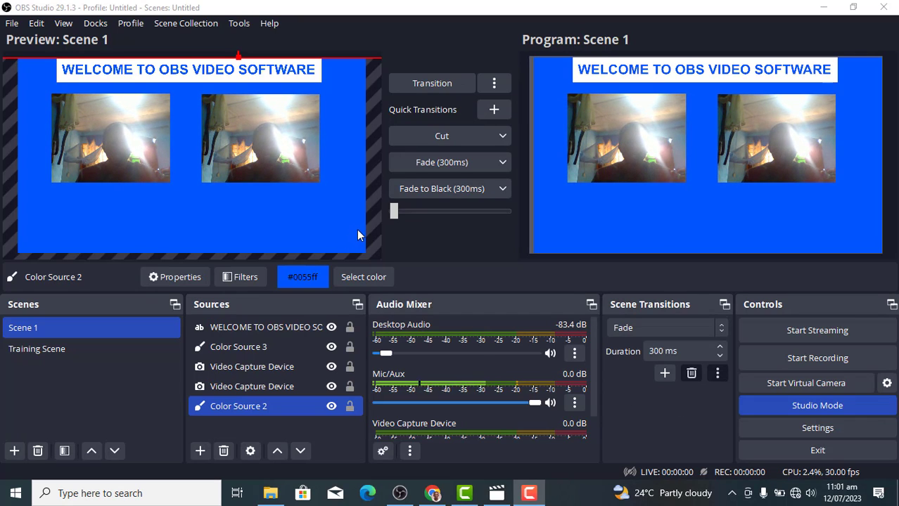
# Hide both Video Capture Device camera feeds, then show them again
pyautogui.keyDown('ctrl'); pyautogui.click(338, 368); pyautogui.keyUp('ctrl')
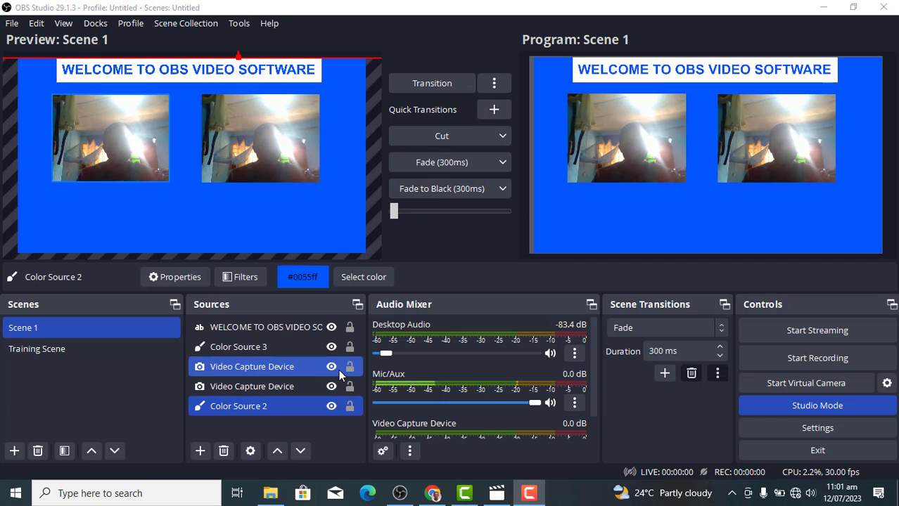
pyautogui.click(331, 366)
pyautogui.click(331, 386)
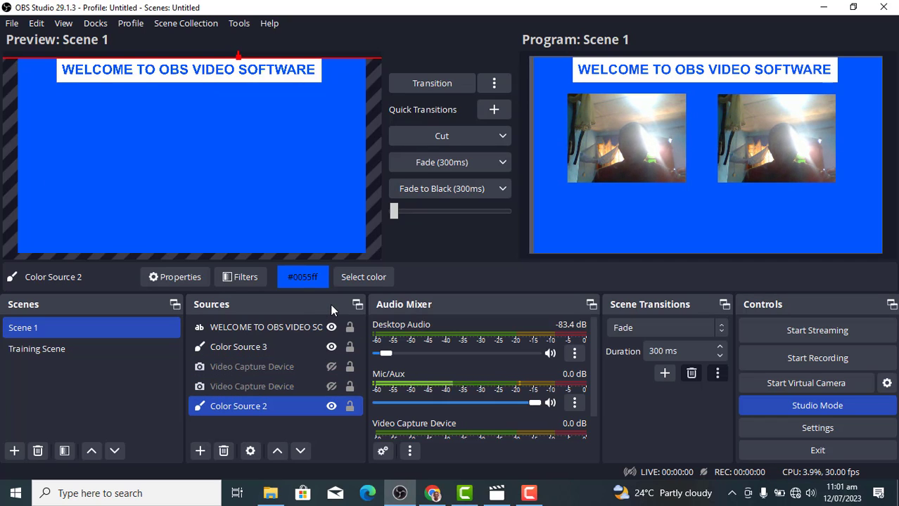
pyautogui.click(331, 366)
pyautogui.click(331, 386)
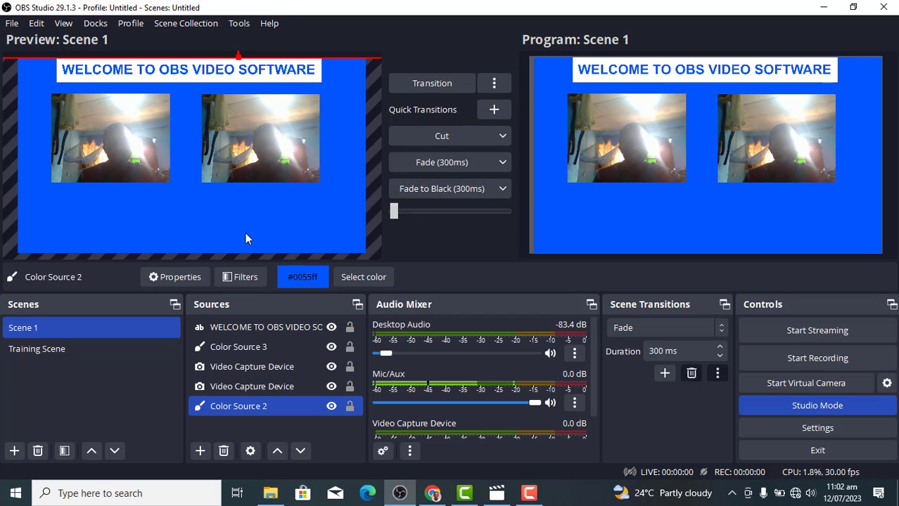
# Select and deselect the welcome banner text, then bring up the source-type list
pyautogui.keyDown('ctrl'); pyautogui.click(257, 327); pyautogui.keyUp('ctrl')
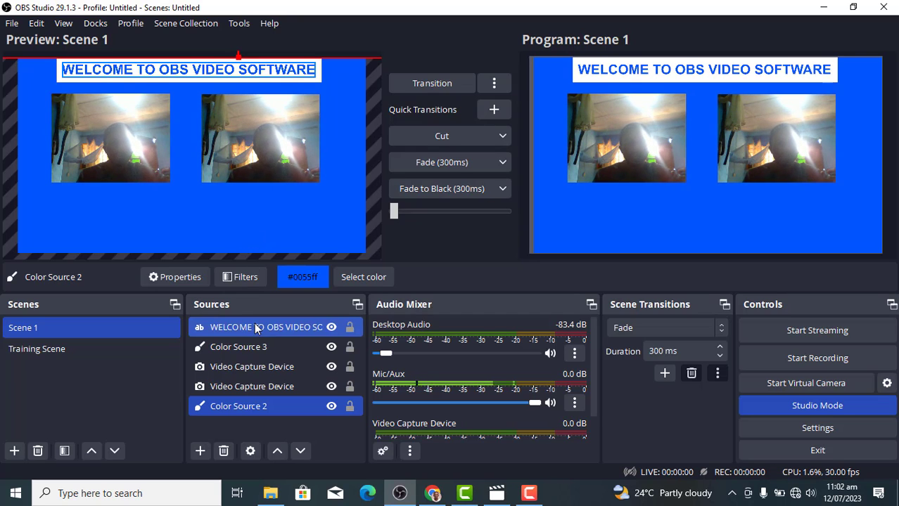
pyautogui.keyDown('ctrl'); pyautogui.click(257, 328); pyautogui.keyUp('ctrl')
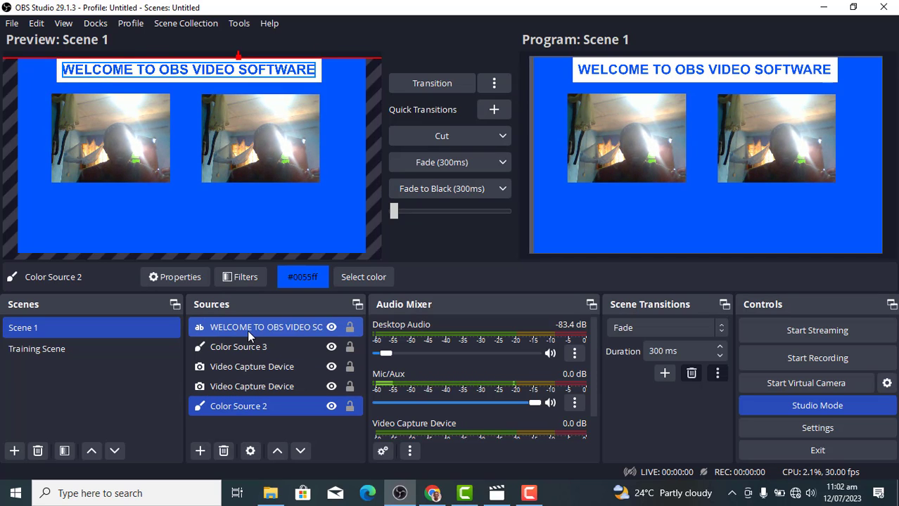
pyautogui.click(200, 453)
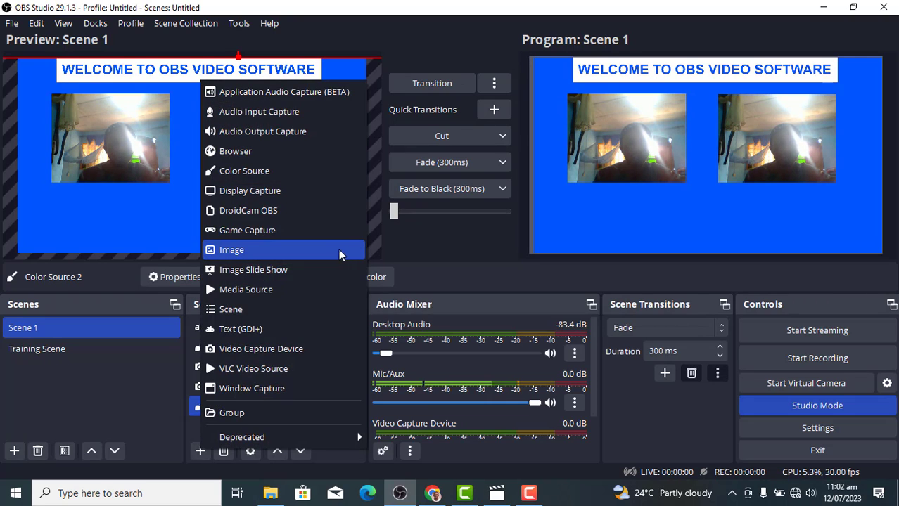
# Create a new Text (GDI+) source named 'Contact Us'
pyautogui.click(255, 331)
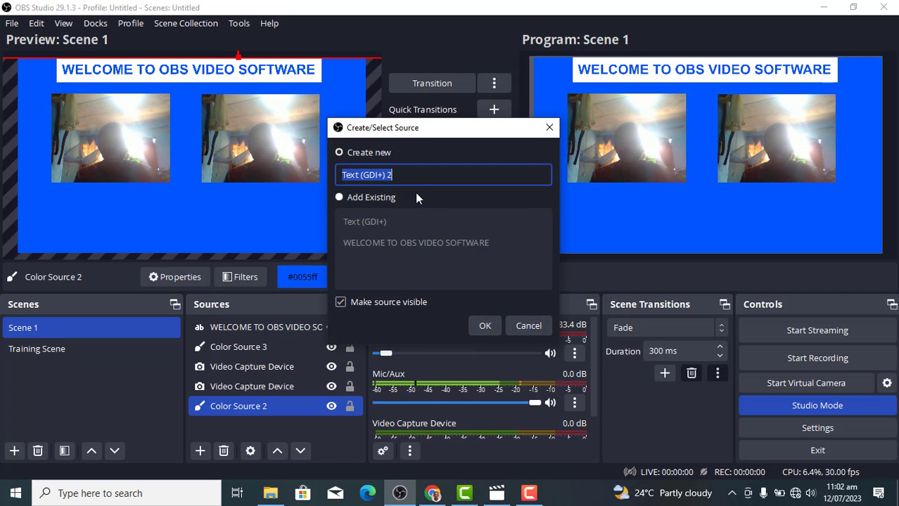
pyautogui.write('Co')
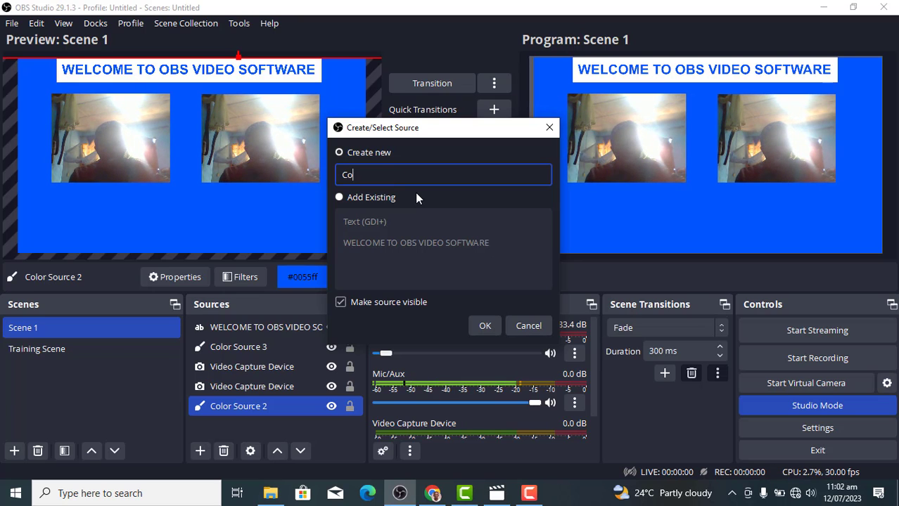
pyautogui.write('ntact US')
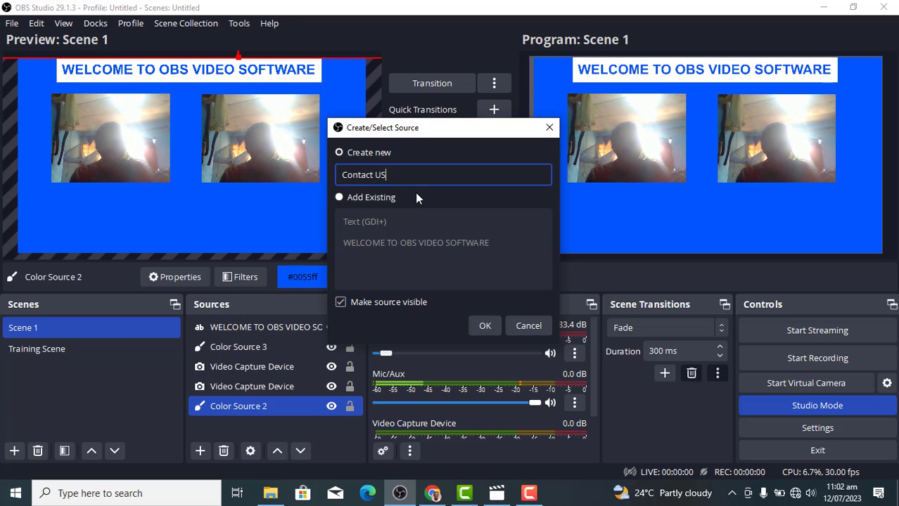
pyautogui.press('BackSpace')
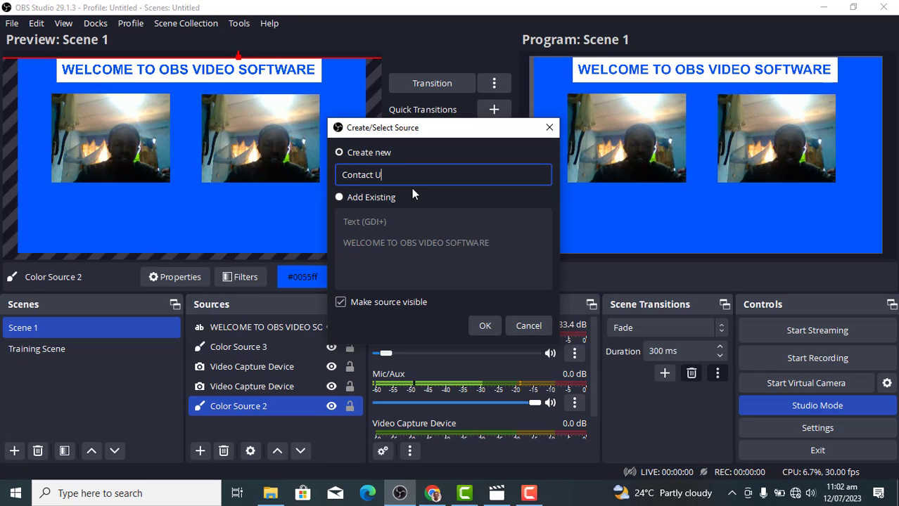
pyautogui.write('s')
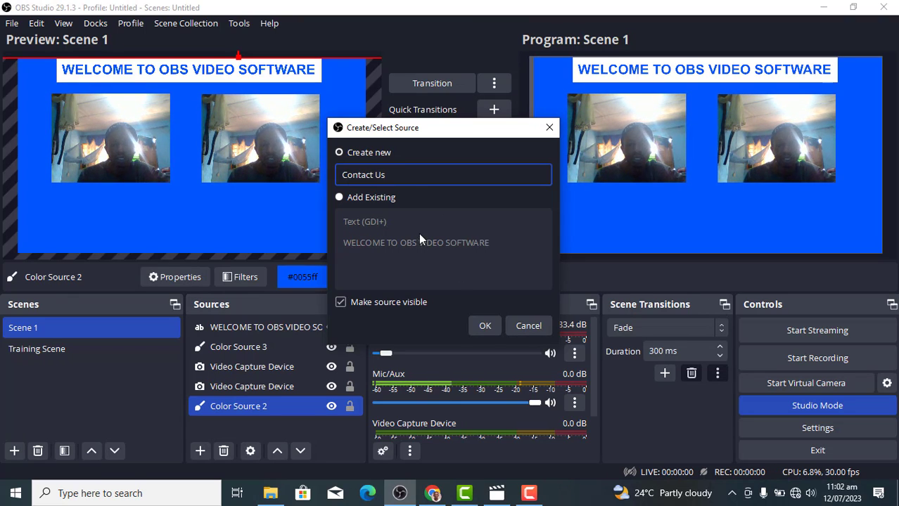
pyautogui.click(485, 327)
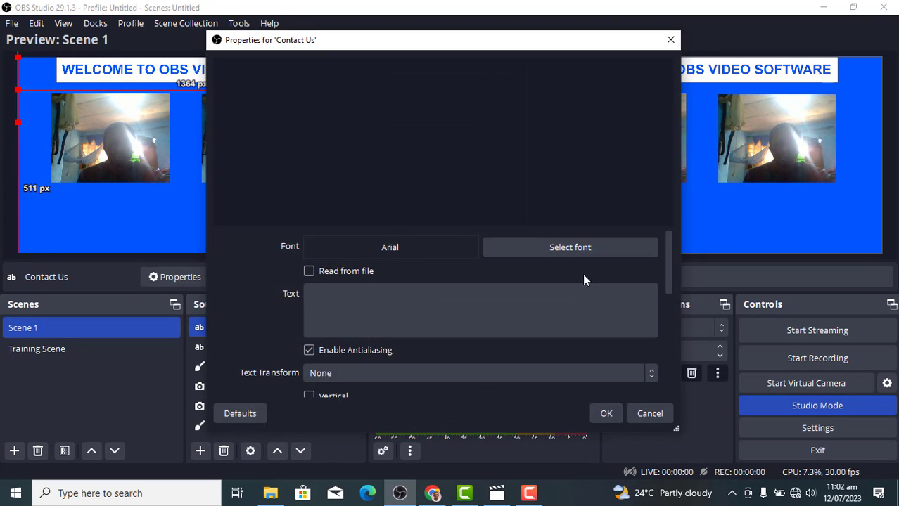
# Enter 'CONTACT US' as the source's text and scroll down to the Background Color settings
pyautogui.click(421, 322)
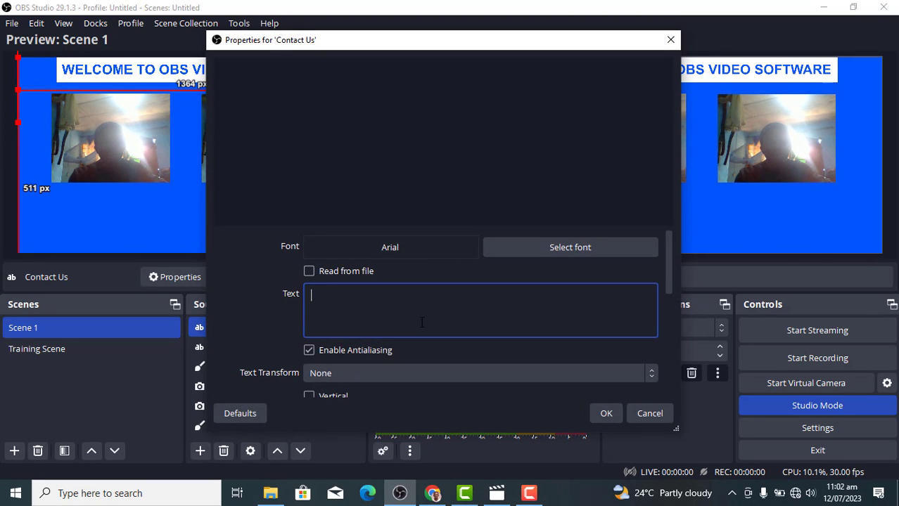
pyautogui.write('ca')
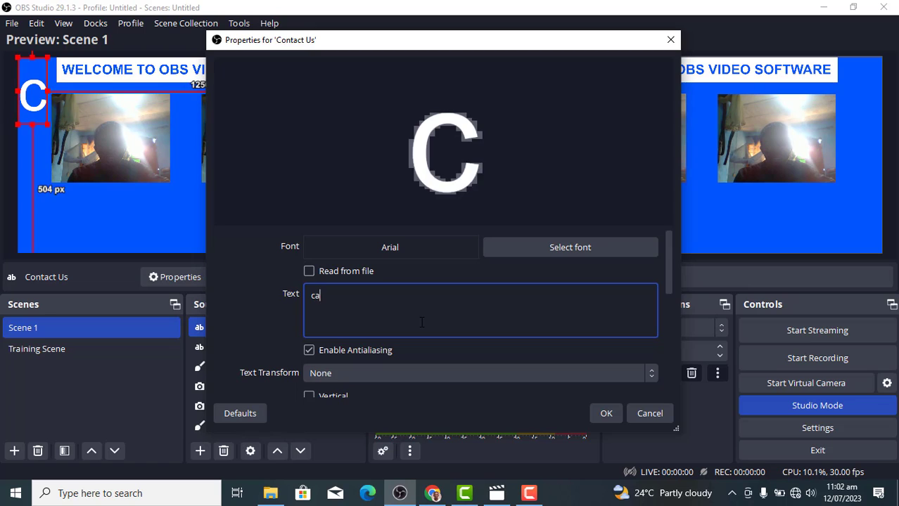
pyautogui.press('BackSpace')
pyautogui.press('BackSpace')
pyautogui.write('C')
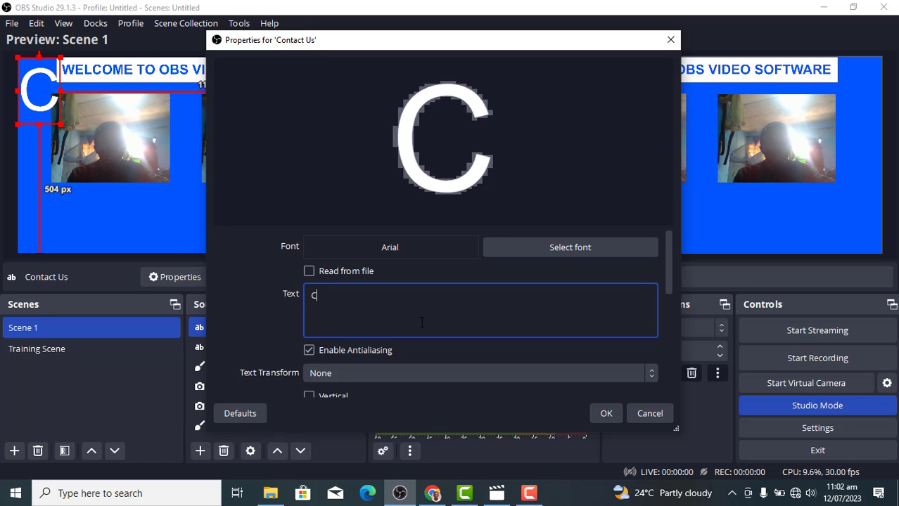
pyautogui.write('ONTAC')
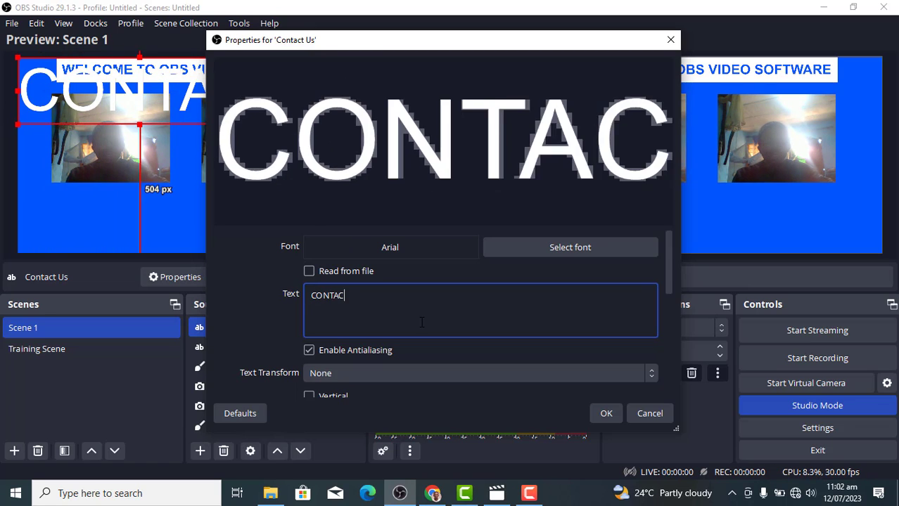
pyautogui.write('T US')
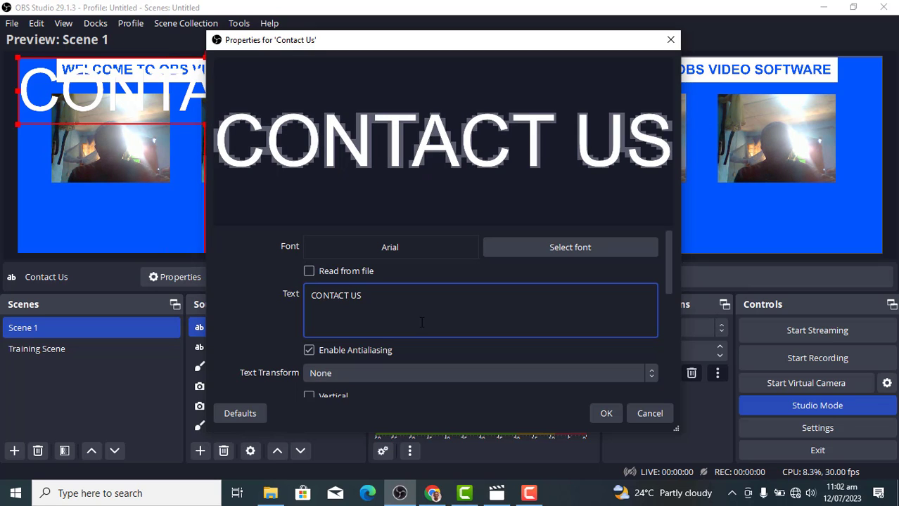
pyautogui.click(668, 283)
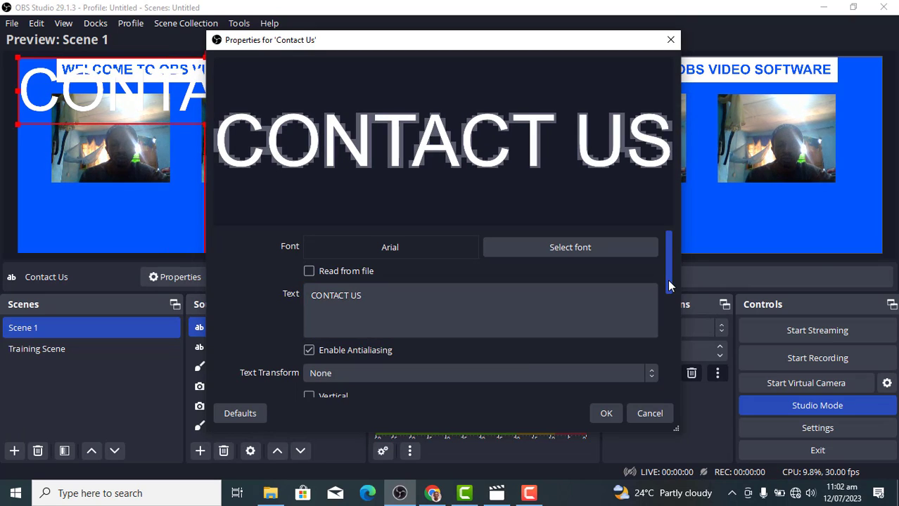
pyautogui.moveTo(669, 282); pyautogui.dragTo(681, 325)
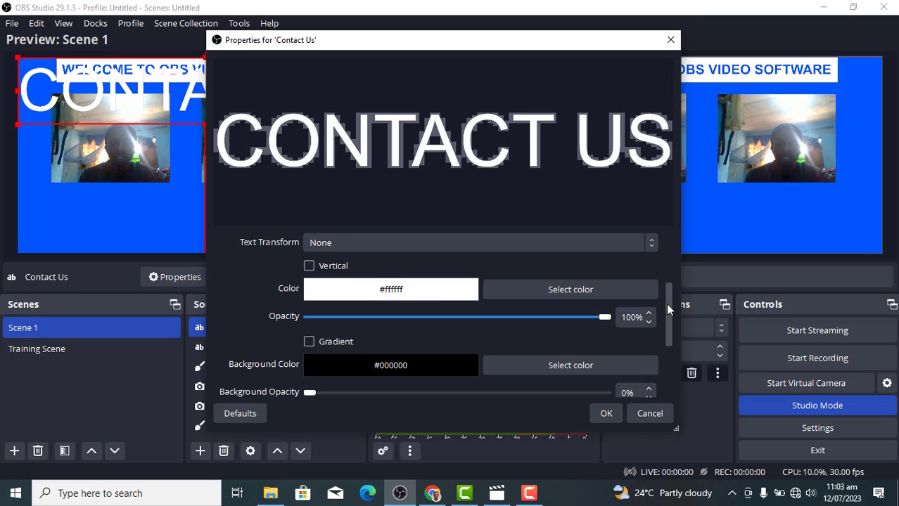
pyautogui.scroll(-1, 667, 309)
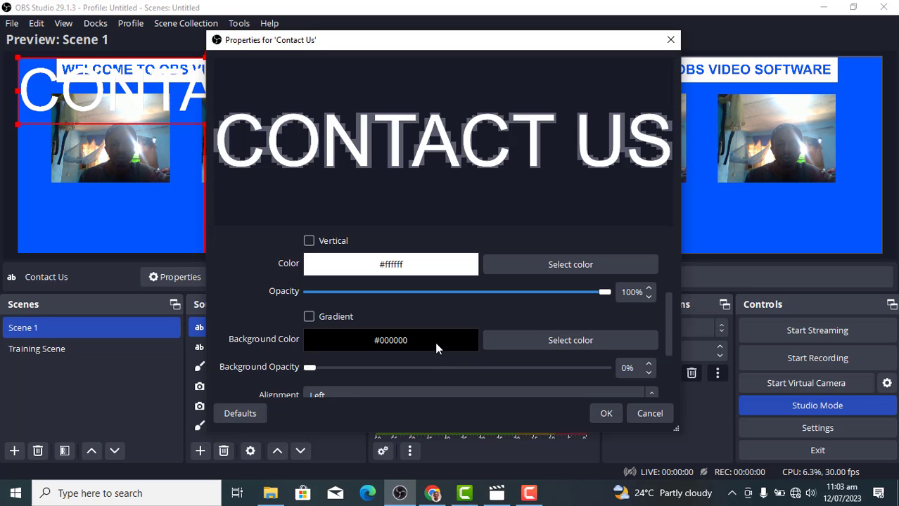
# Give the text an opaque black background
pyautogui.click(526, 339)
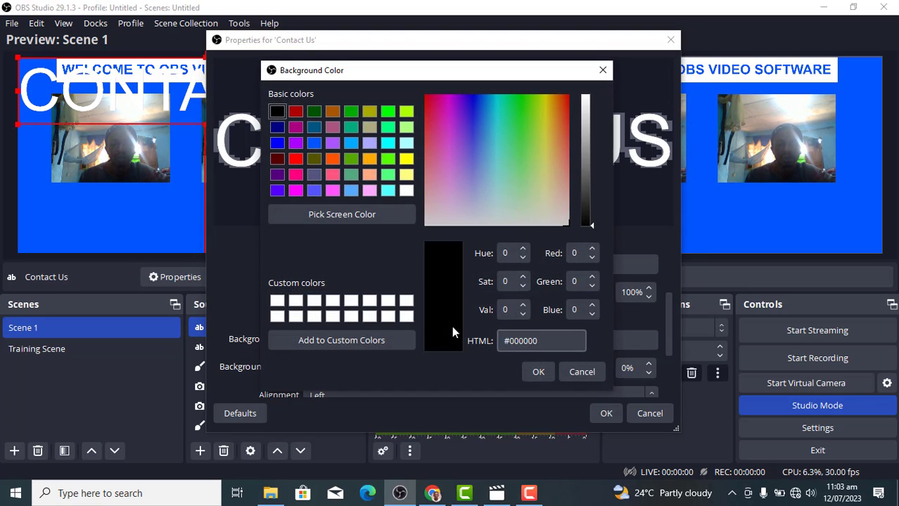
pyautogui.click(537, 372)
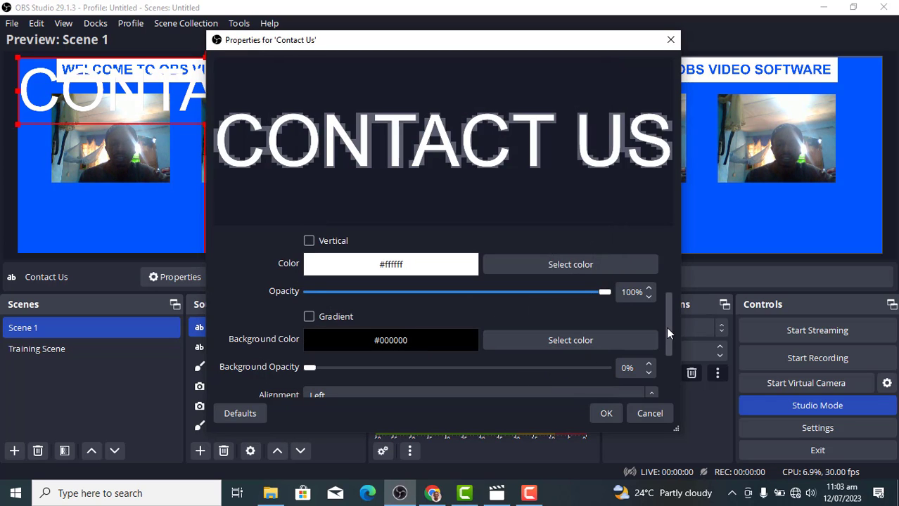
pyautogui.moveTo(666, 327); pyautogui.dragTo(665, 349)
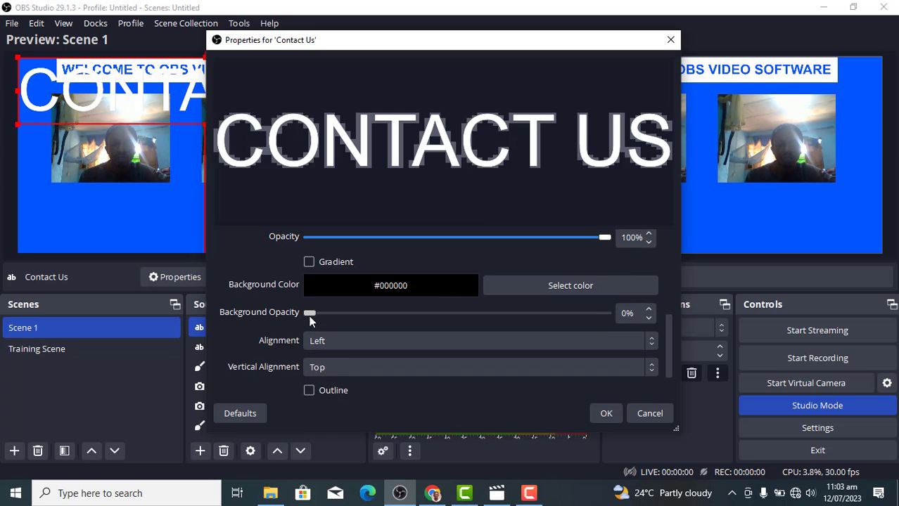
pyautogui.moveTo(310, 317); pyautogui.dragTo(706, 315)
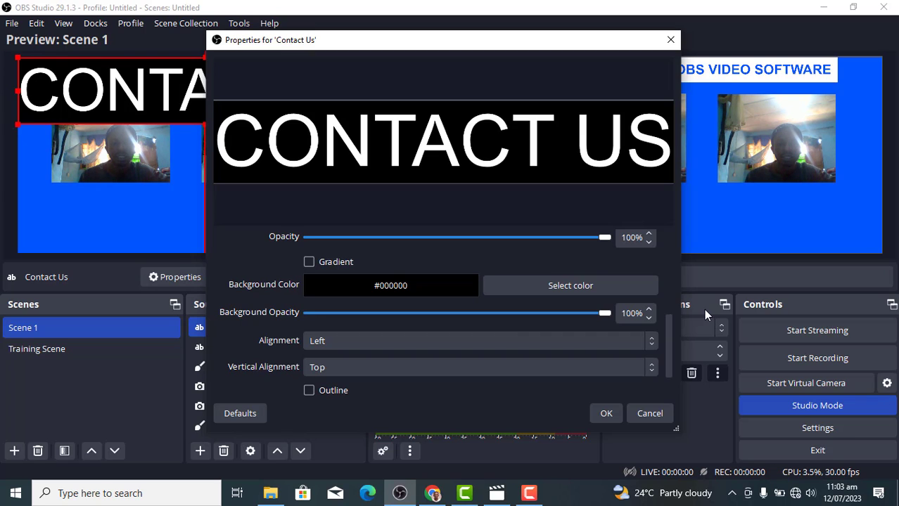
pyautogui.moveTo(669, 343); pyautogui.dragTo(666, 372)
# Turn on the text outline and set the text fill colour to black
pyautogui.click(309, 344)
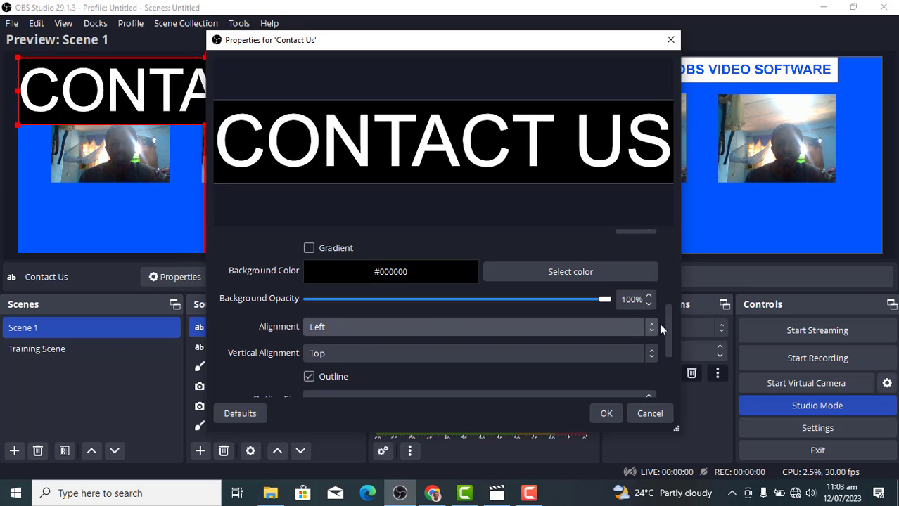
pyautogui.moveTo(669, 326); pyautogui.dragTo(664, 347)
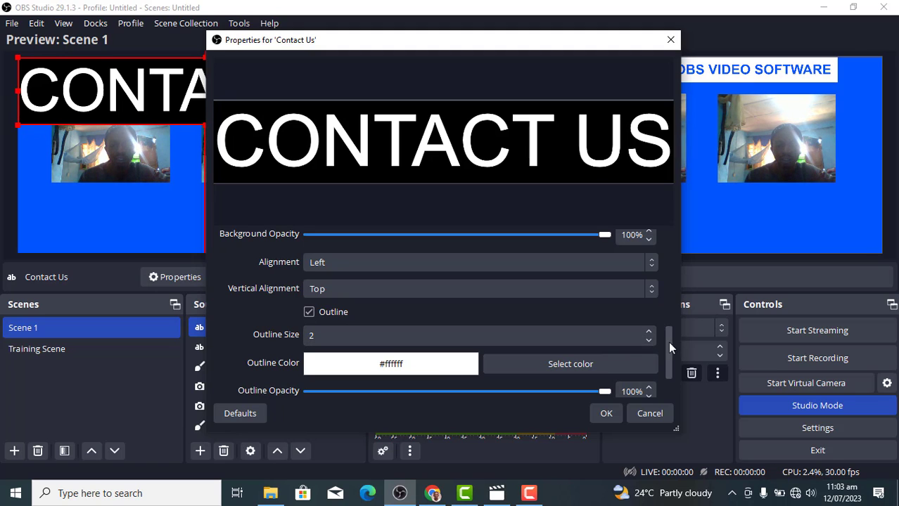
pyautogui.moveTo(670, 343); pyautogui.dragTo(644, 275)
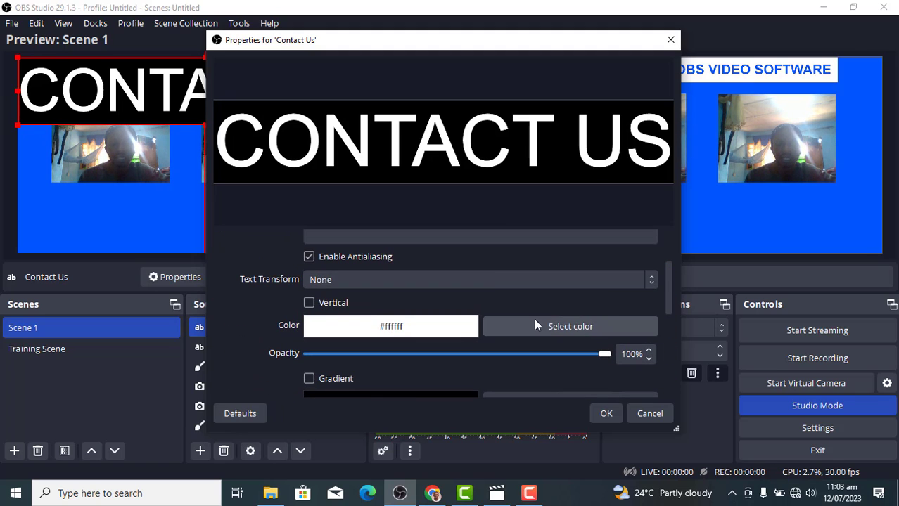
pyautogui.click(528, 327)
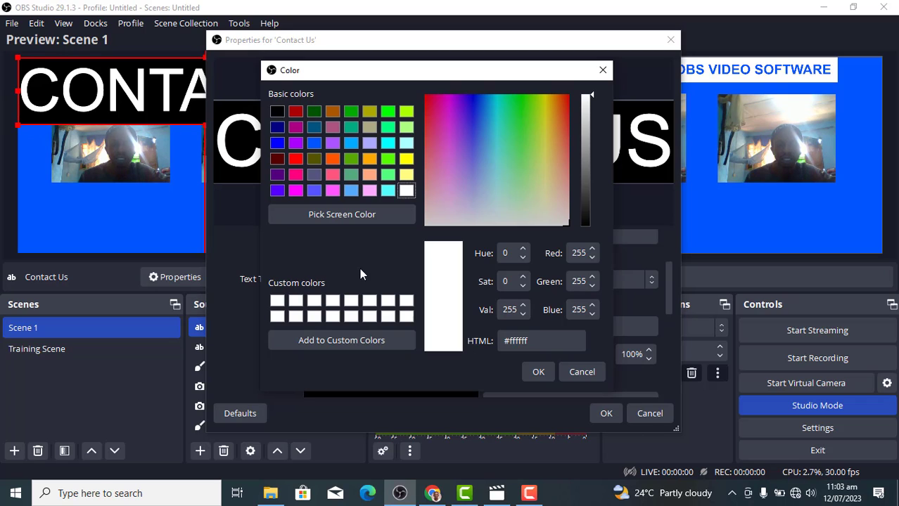
pyautogui.click(277, 112)
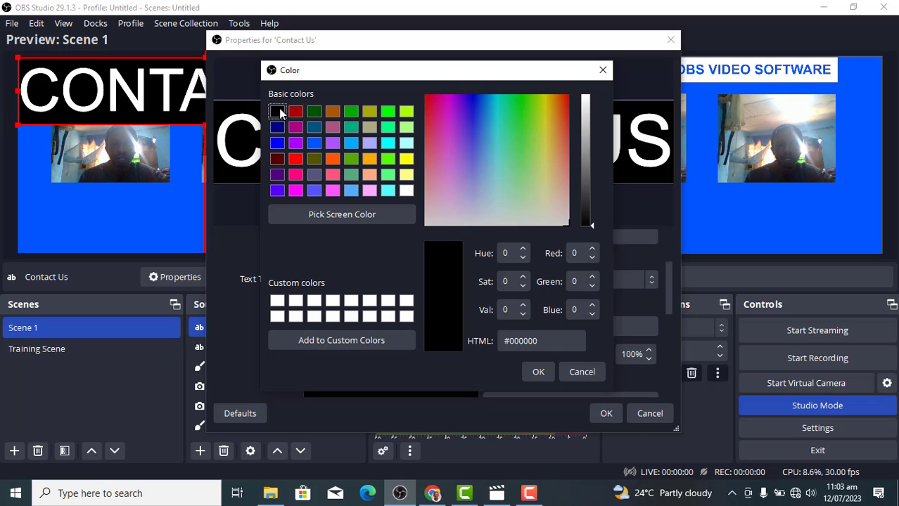
pyautogui.click(538, 372)
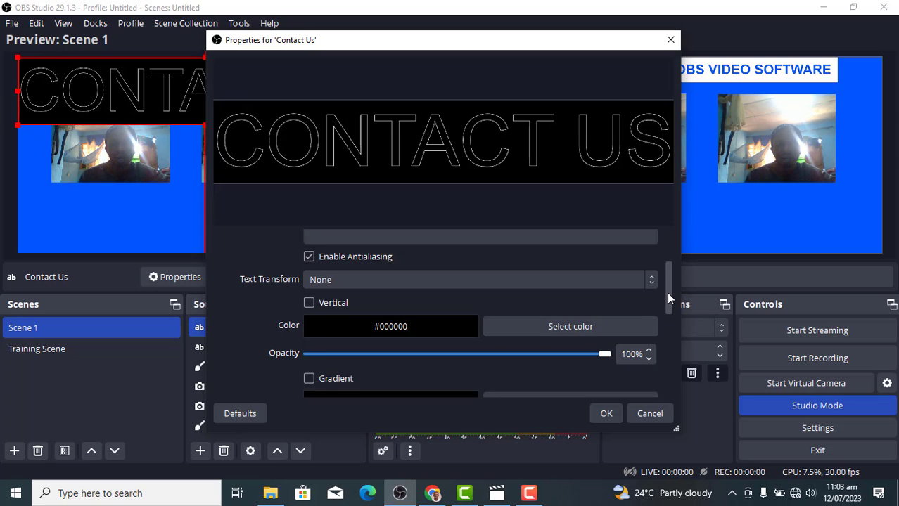
# Raise the outline size to 10 and apply the properties
pyautogui.moveTo(667, 291); pyautogui.dragTo(677, 389)
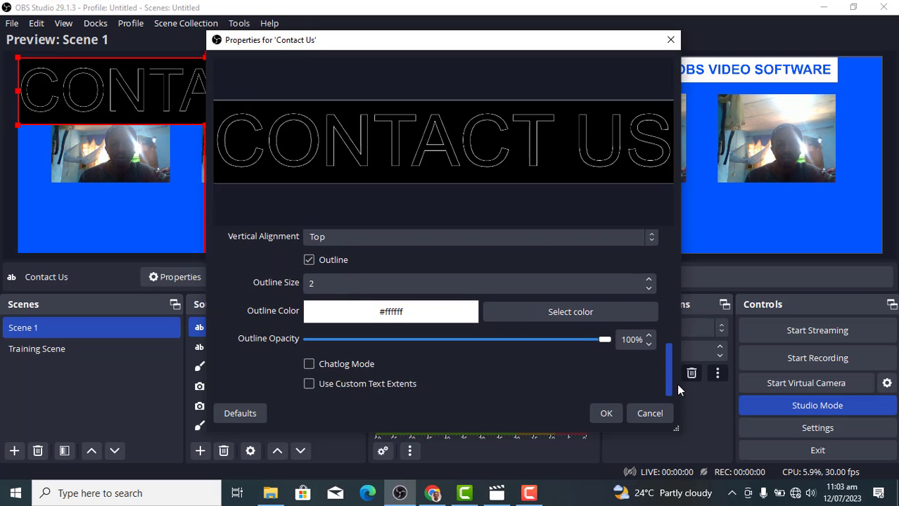
pyautogui.click(648, 279)
pyautogui.click(648, 279)
pyautogui.click(648, 280)
pyautogui.click(649, 279)
pyautogui.click(648, 280)
pyautogui.click(648, 279)
pyautogui.click(649, 279)
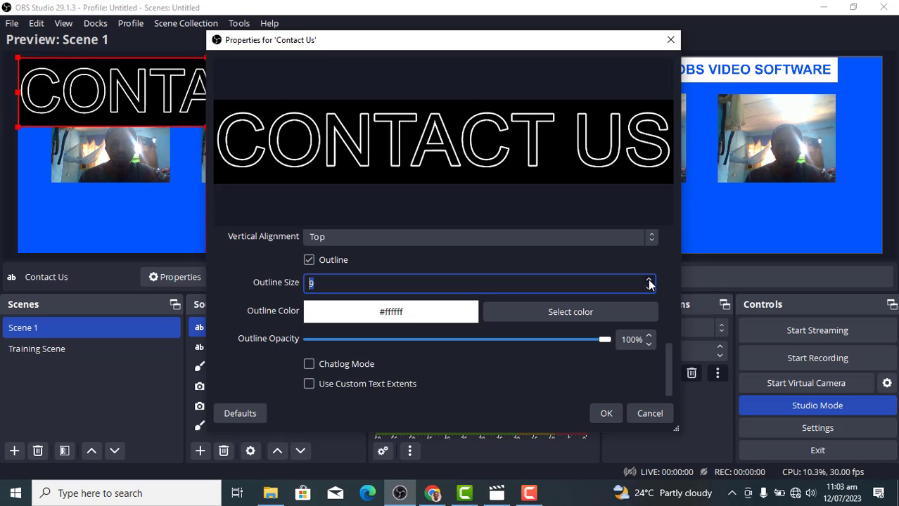
pyautogui.click(649, 279)
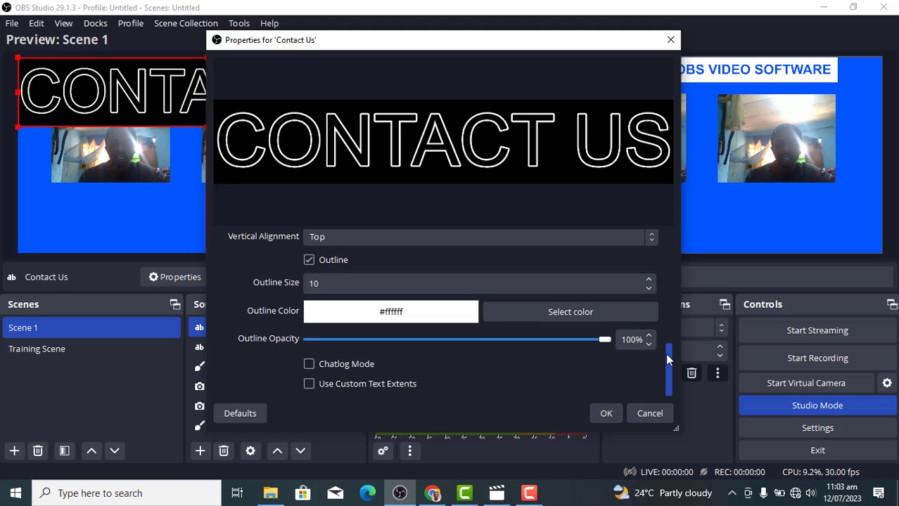
pyautogui.click(610, 412)
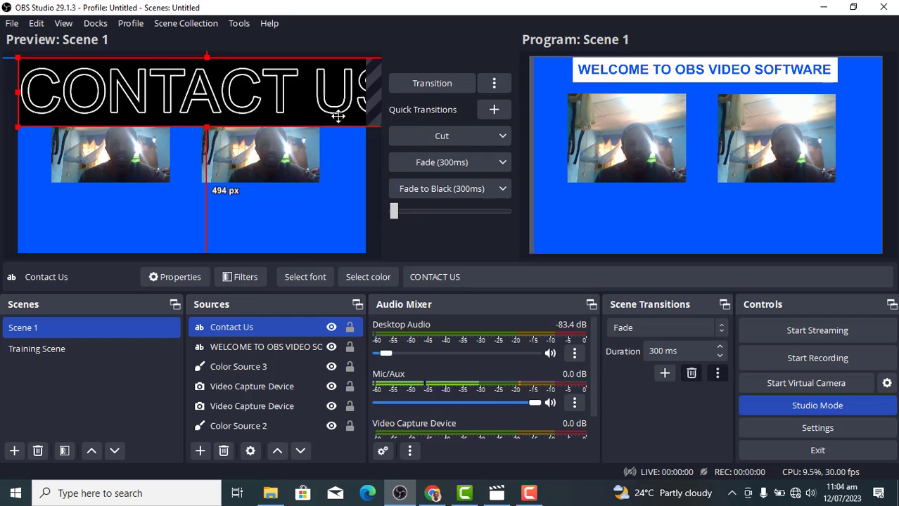
# Drag CONTACT US down and shrink it near the bottom-left, below the camera feeds
pyautogui.moveTo(336, 112); pyautogui.dragTo(98, 154)
pyautogui.moveTo(154, 177); pyautogui.dragTo(163, 251)
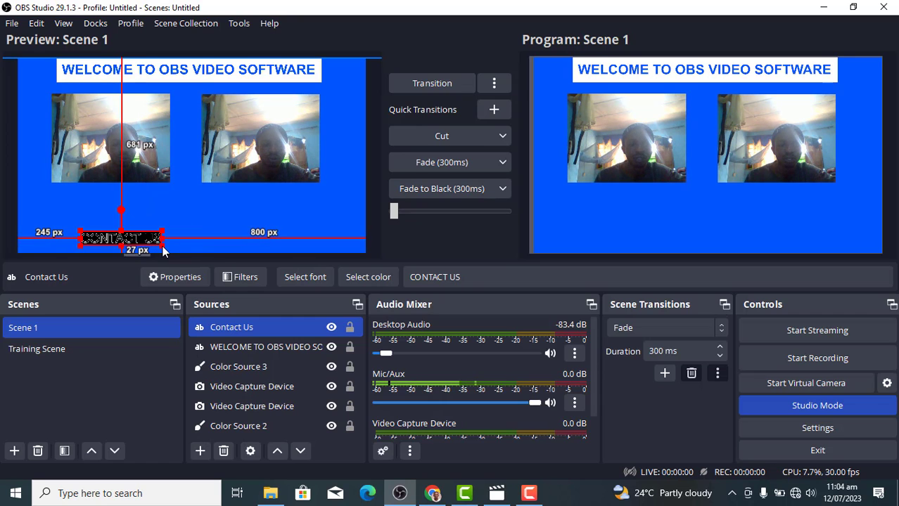
# Set the Contact Us outline size to 20, keeping opacity at 100%, and apply
pyautogui.doubleClick(255, 326)
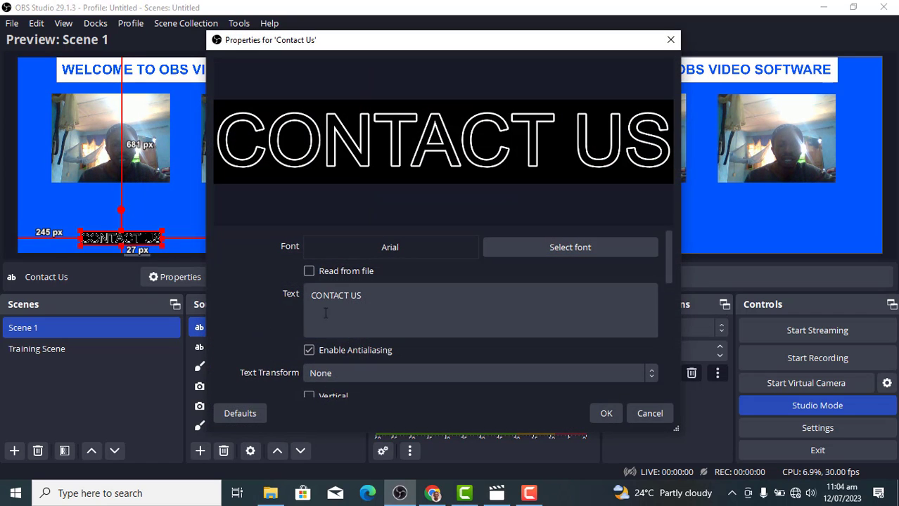
pyautogui.moveTo(666, 269); pyautogui.dragTo(679, 372)
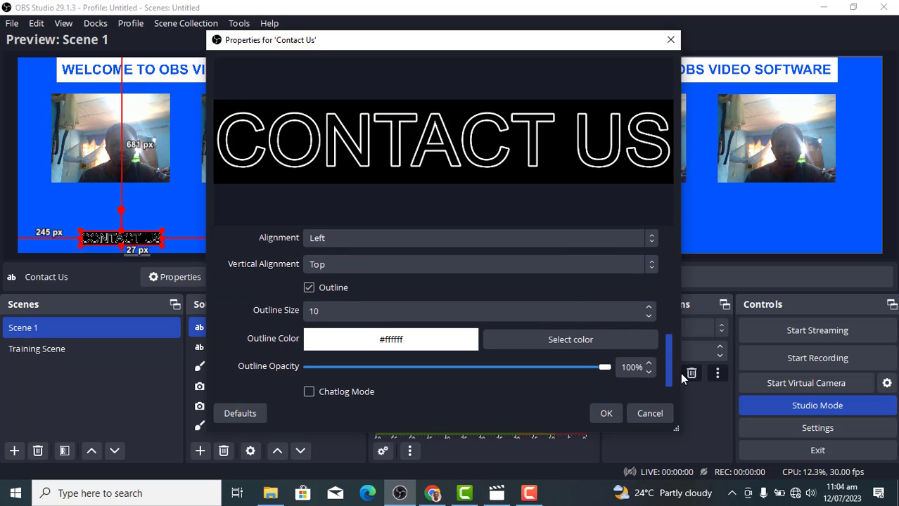
pyautogui.click(649, 315)
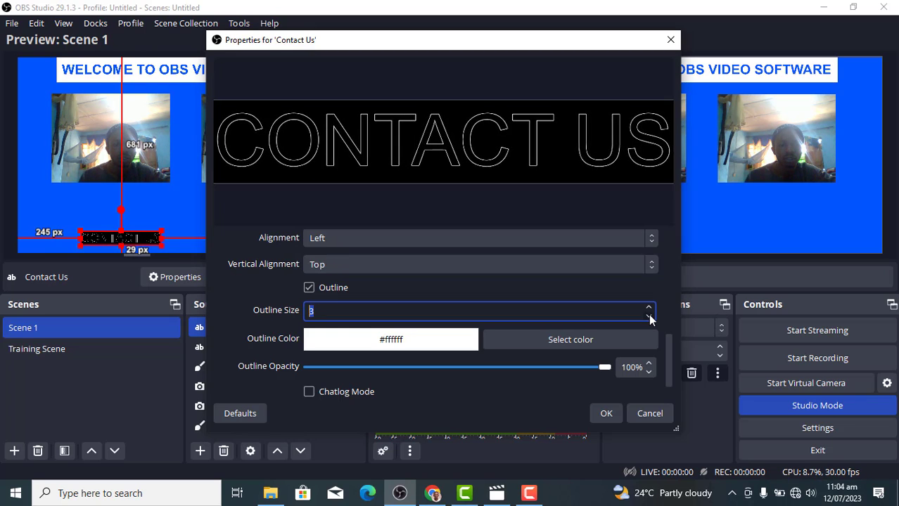
pyautogui.click(650, 308)
pyautogui.click(649, 308)
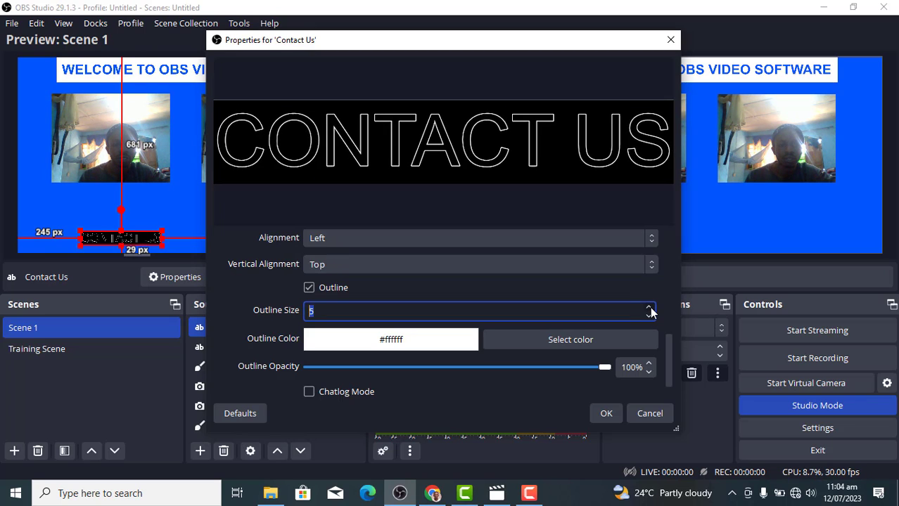
pyautogui.click(650, 308)
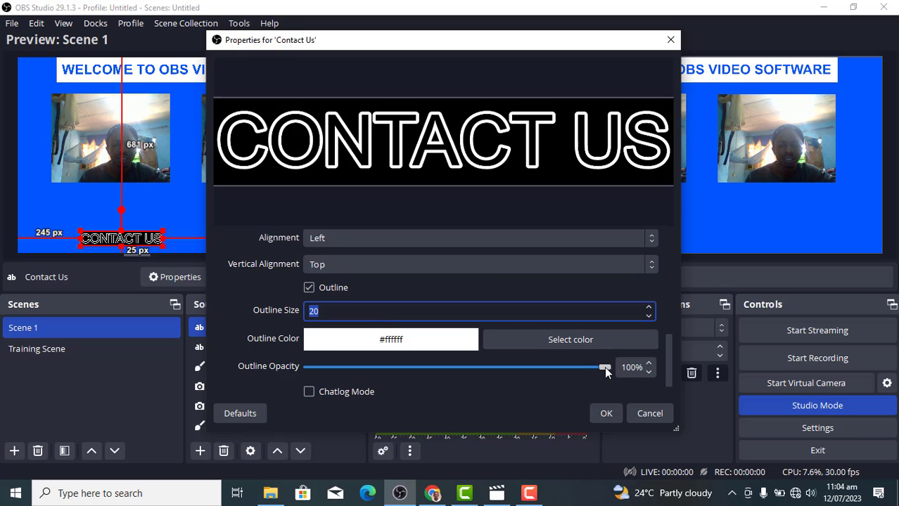
pyautogui.moveTo(604, 367); pyautogui.dragTo(663, 384)
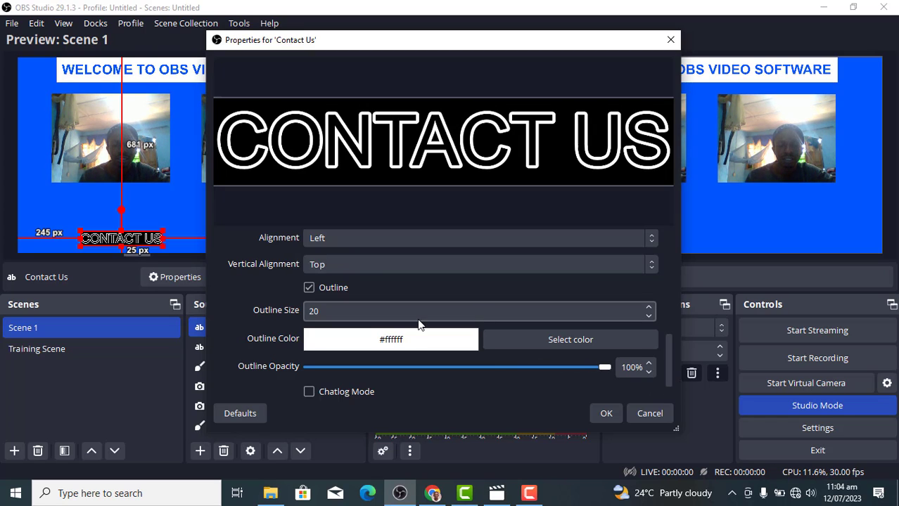
pyautogui.click(389, 318)
pyautogui.press('BackSpace')
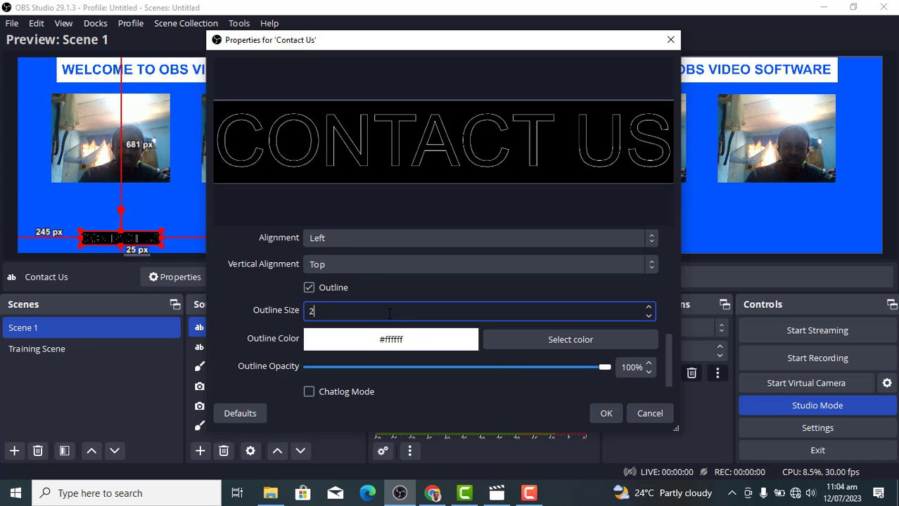
pyautogui.write('0')
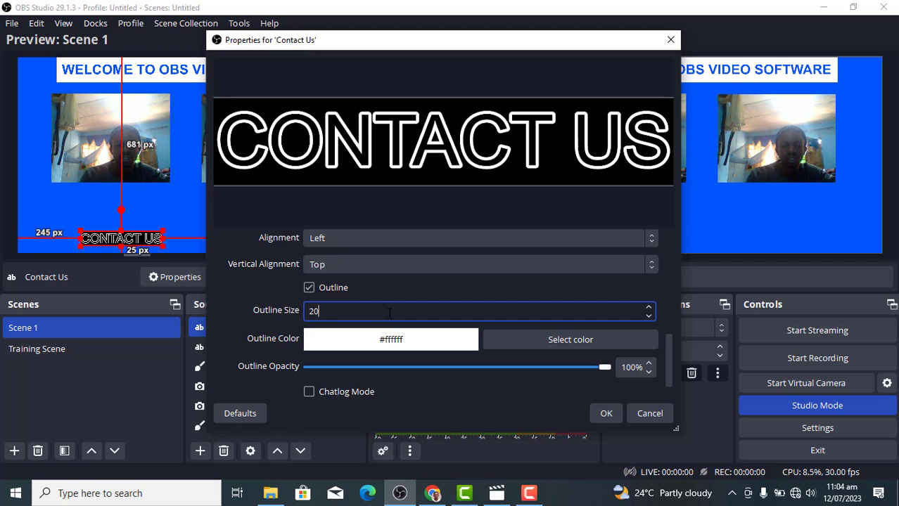
pyautogui.click(605, 413)
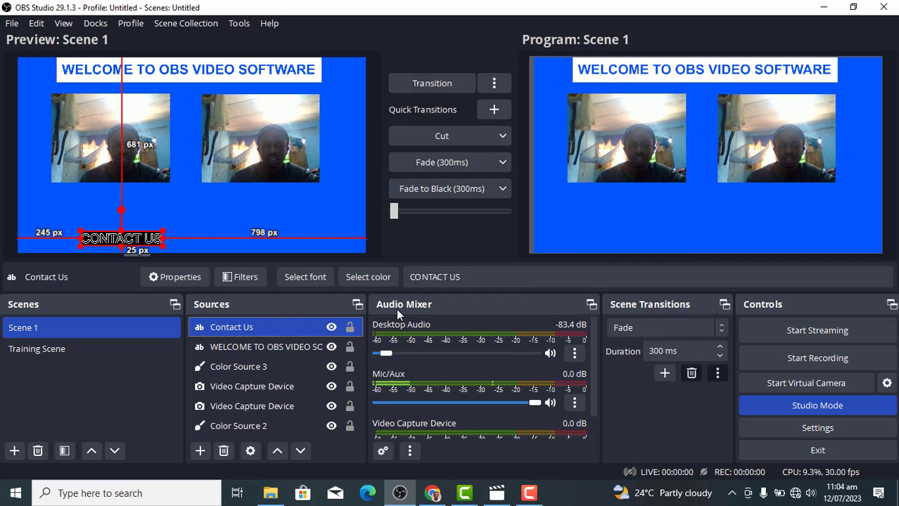
# Enlarge the CONTACT US text slightly at the bottom of the scene
pyautogui.click(202, 225)
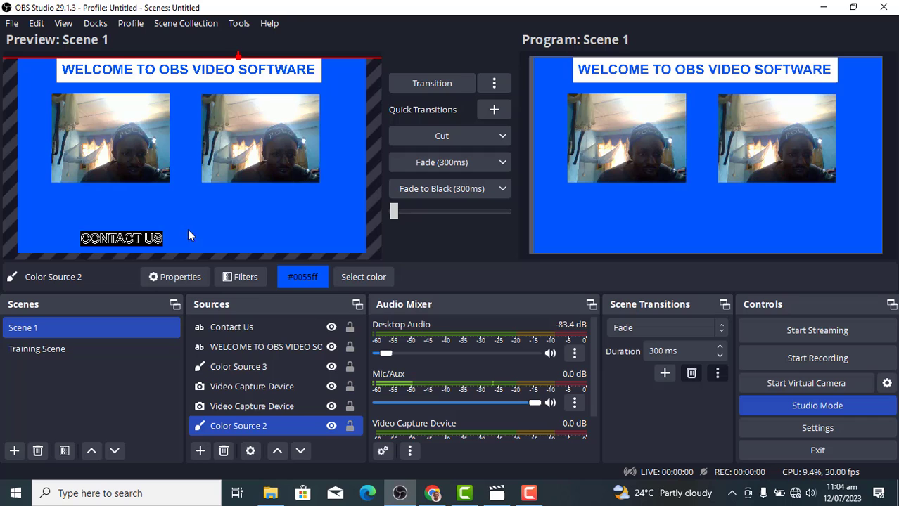
pyautogui.click(152, 242)
pyautogui.moveTo(162, 241)
pyautogui.mouseDown()
pyautogui.moveTo(197, 252)
pyautogui.moveTo(163, 242)
pyautogui.mouseUp()
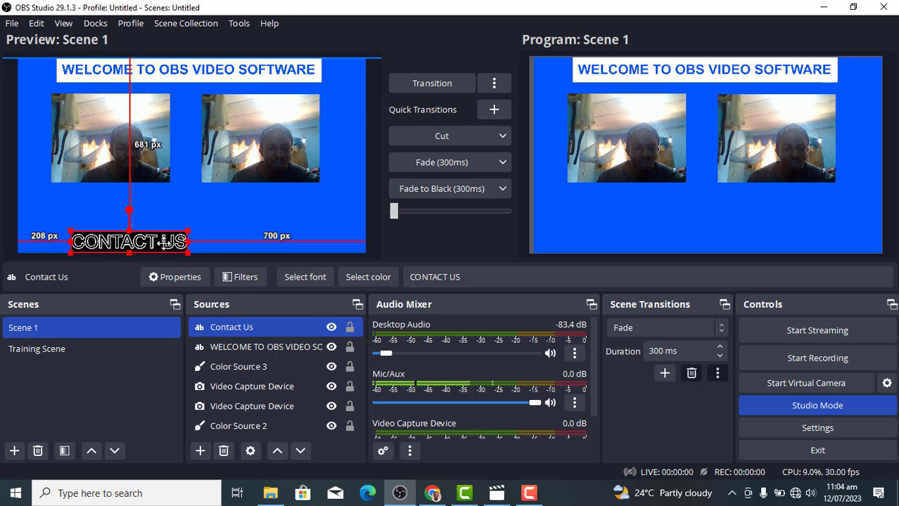
# Nudge CONTACT US 3 px left, copy and paste it, and drag the duplicate to its right
pyautogui.click(236, 217)
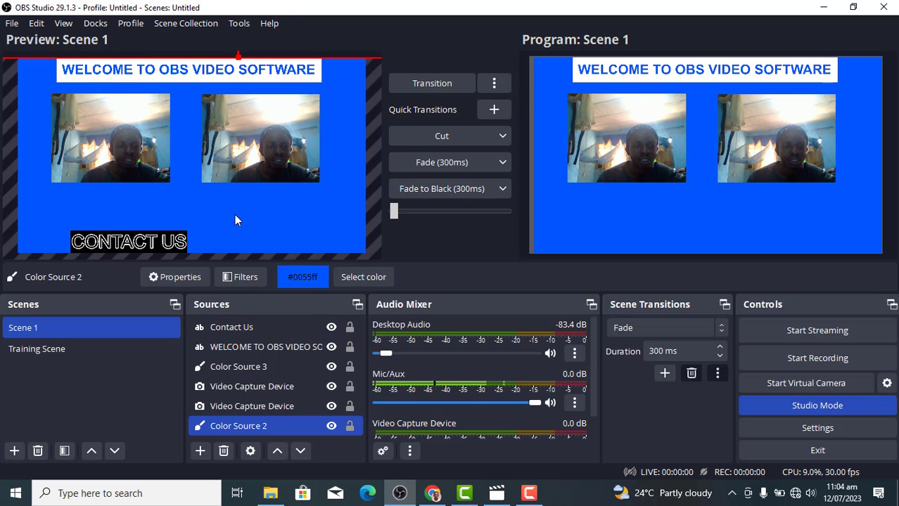
pyautogui.click(166, 248)
pyautogui.press('Left')
pyautogui.press('Left')
pyautogui.press('Left')
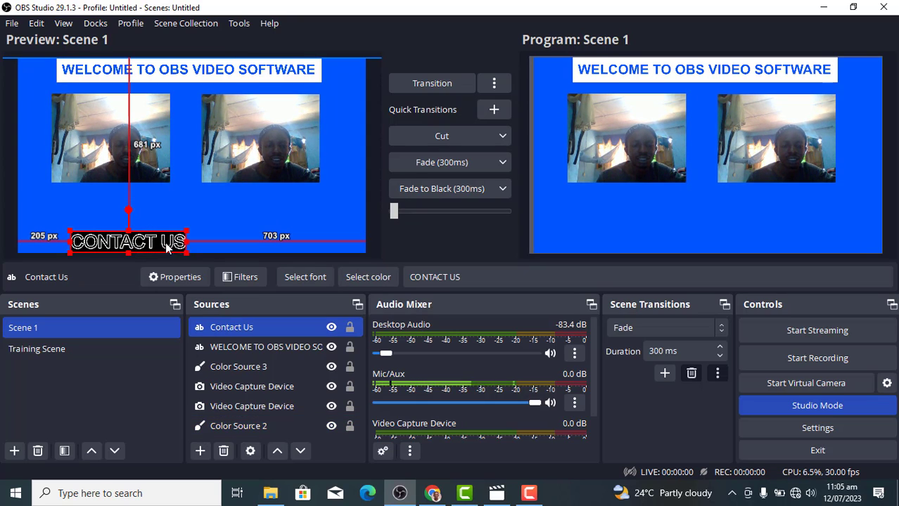
pyautogui.rightClick(280, 328)
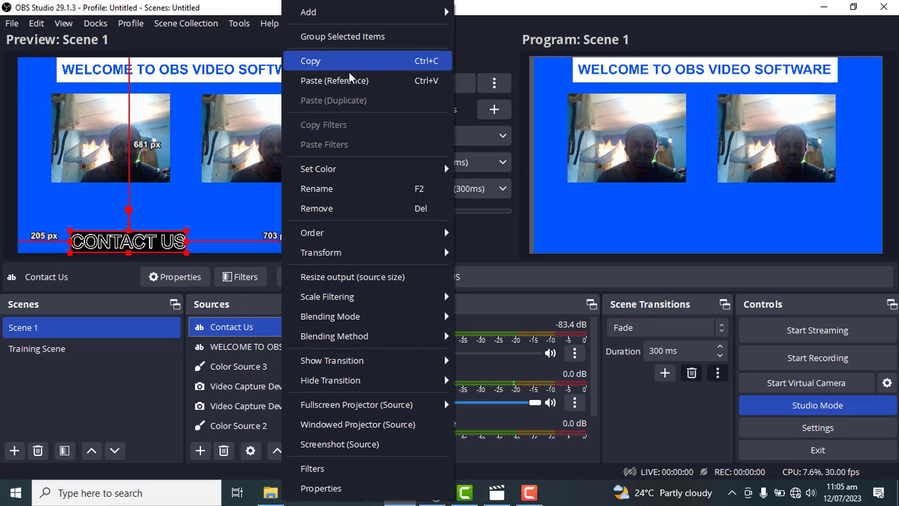
pyautogui.click(328, 63)
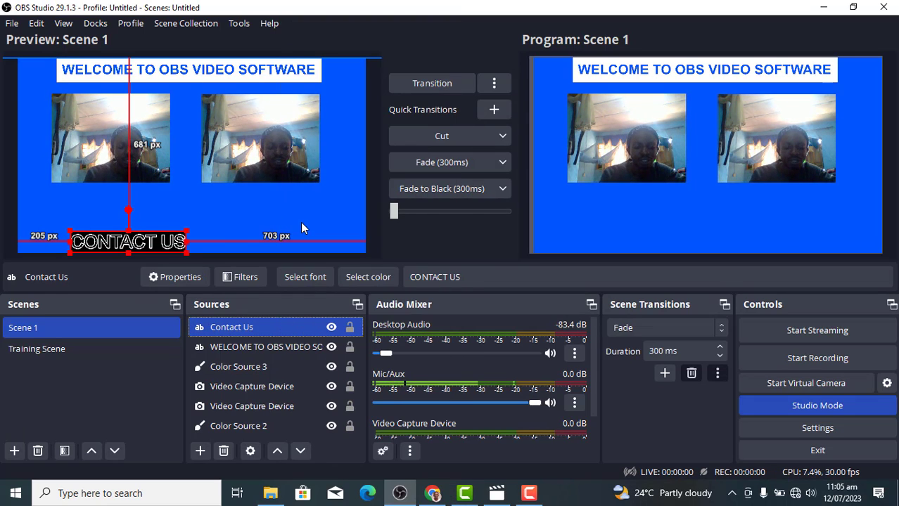
pyautogui.hotkey('ctrl', 'v')
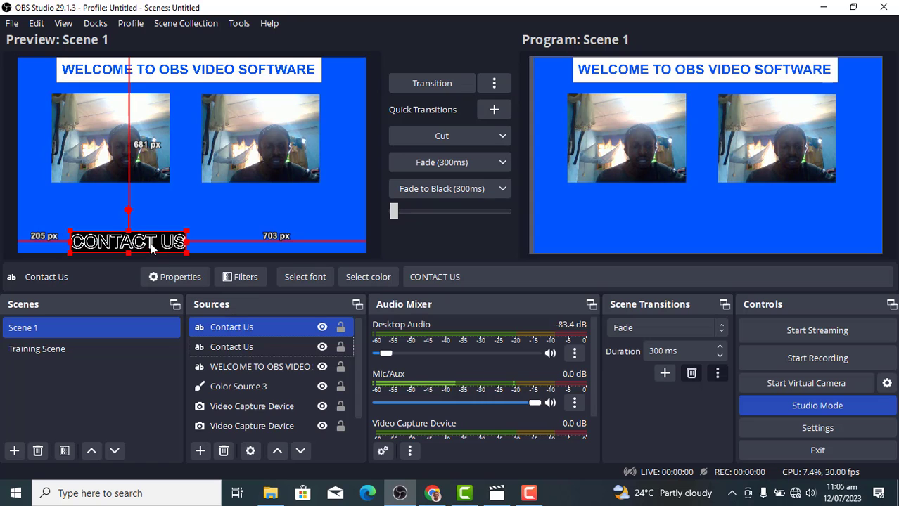
pyautogui.moveTo(151, 248); pyautogui.dragTo(270, 244)
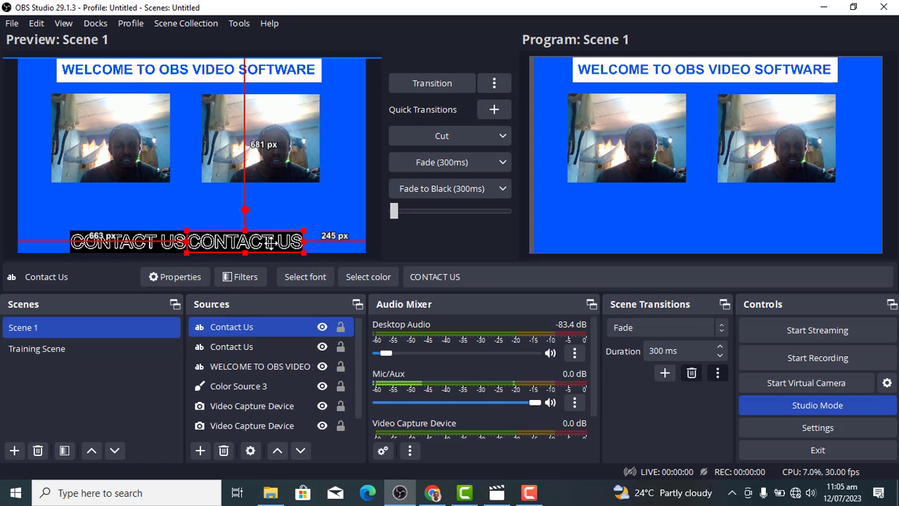
# Replace the duplicate's wording with the phone number, swapping its leading zero for the country code
pyautogui.doubleClick(278, 327)
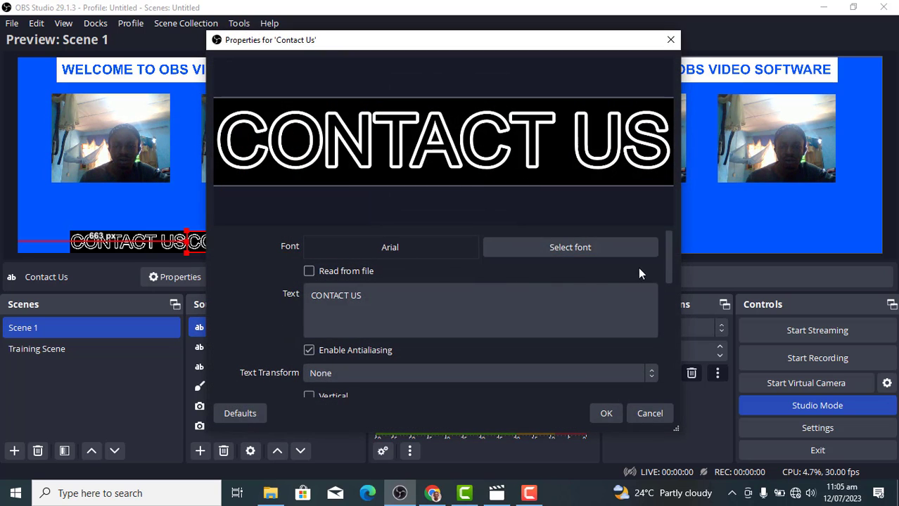
pyautogui.moveTo(670, 254)
pyautogui.mouseDown()
pyautogui.moveTo(670, 271)
pyautogui.moveTo(670, 263)
pyautogui.mouseUp()
pyautogui.click(375, 282)
pyautogui.moveTo(376, 283); pyautogui.dragTo(289, 264)
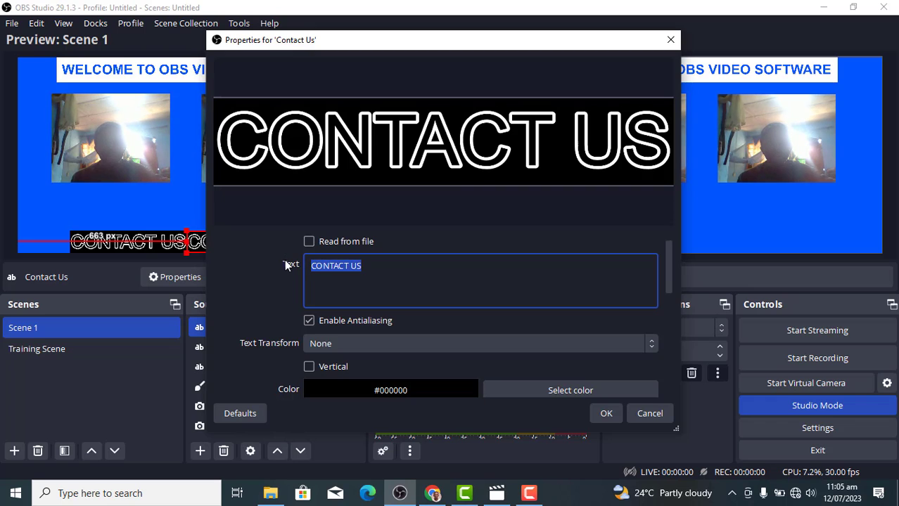
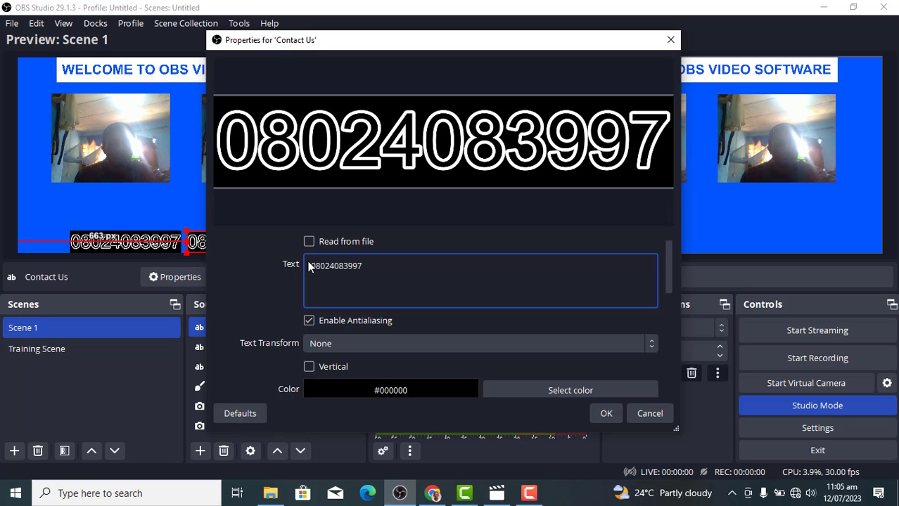
pyautogui.click(314, 268)
pyautogui.press('BackSpace')
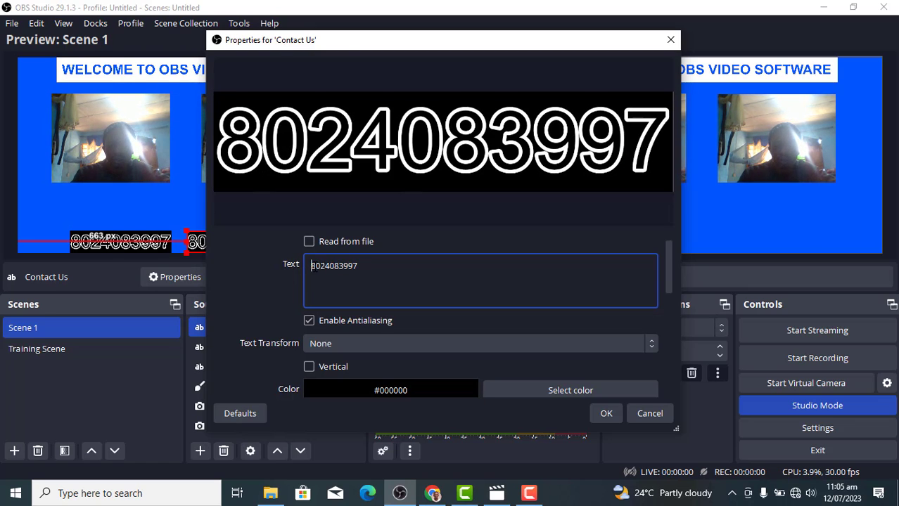
pyautogui.write('=234')
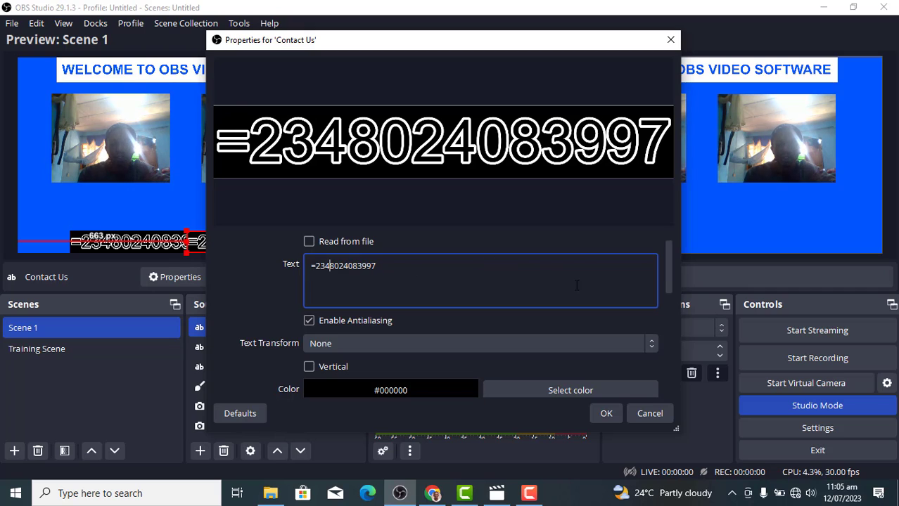
pyautogui.moveTo(667, 277); pyautogui.dragTo(678, 336)
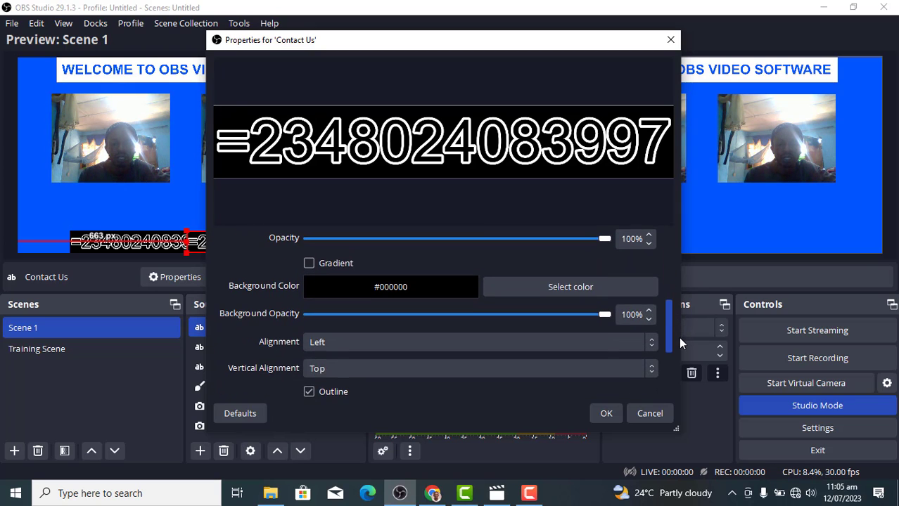
# Set the phone-number text's background colour to dark green #005500
pyautogui.click(544, 287)
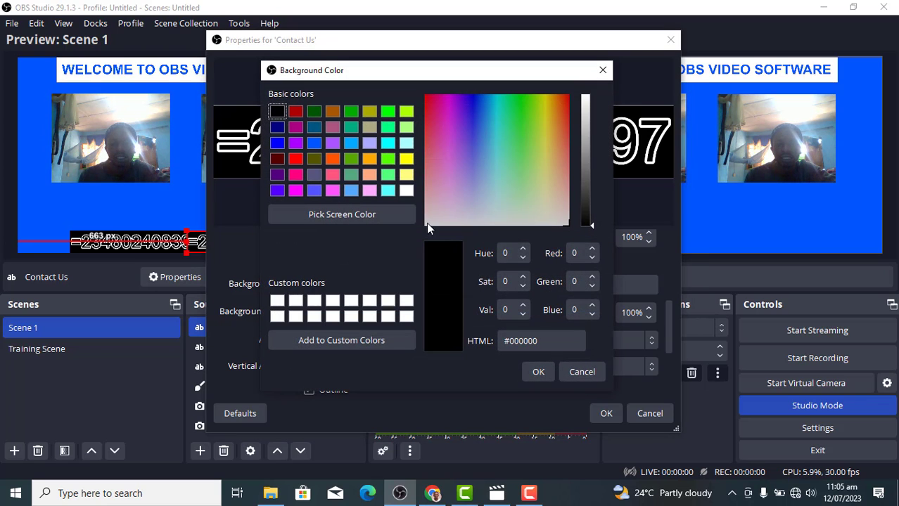
pyautogui.click(350, 155)
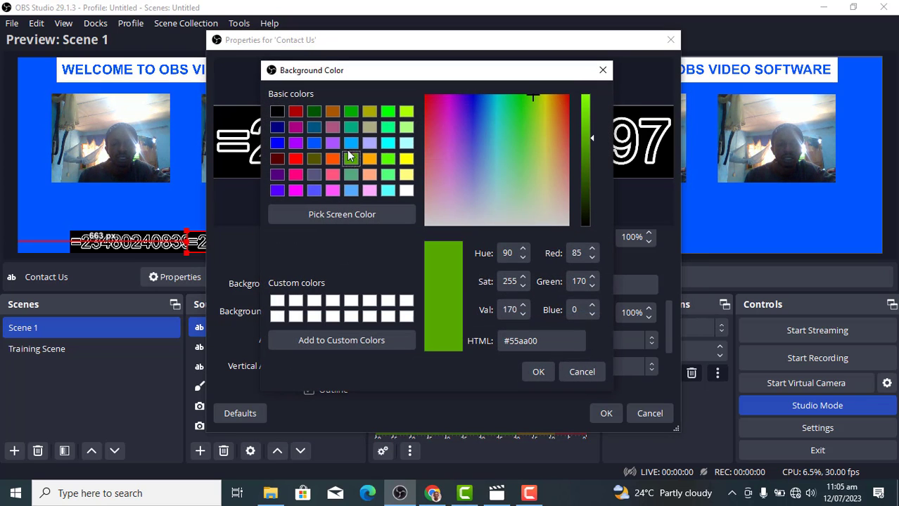
pyautogui.click(348, 112)
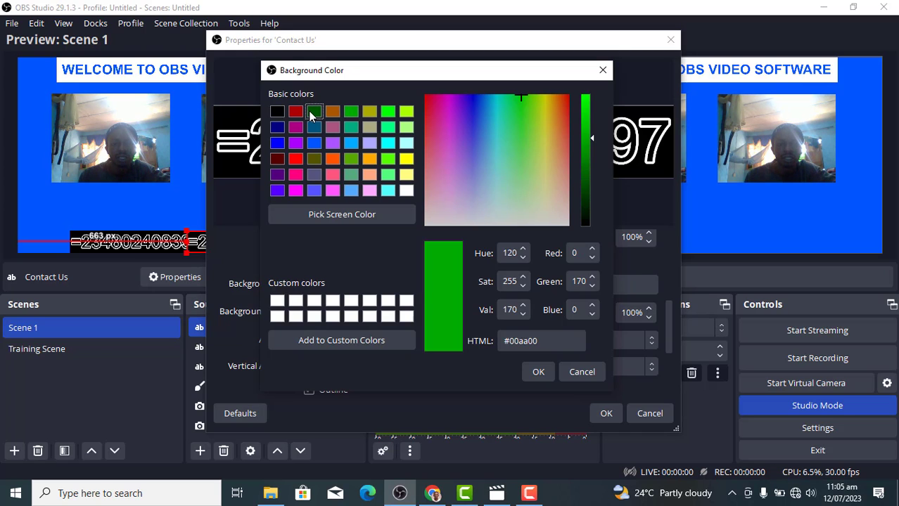
pyautogui.click(313, 112)
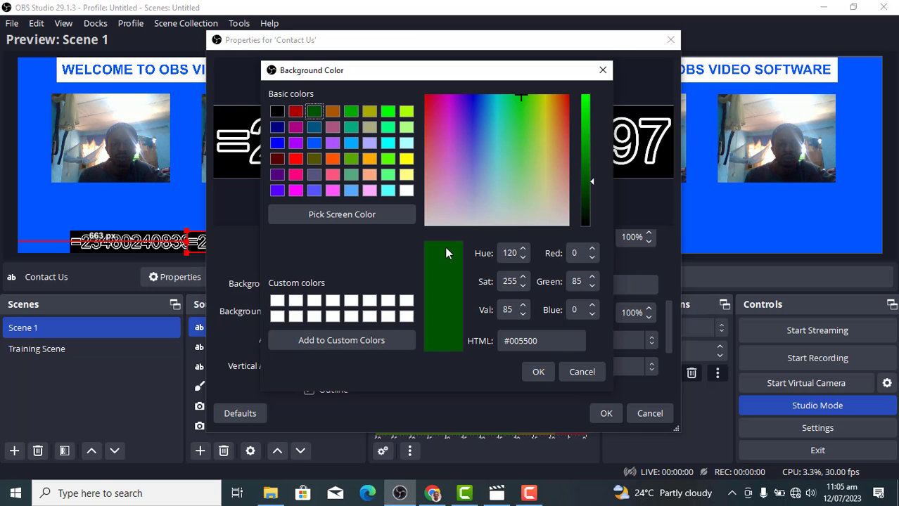
pyautogui.click(538, 372)
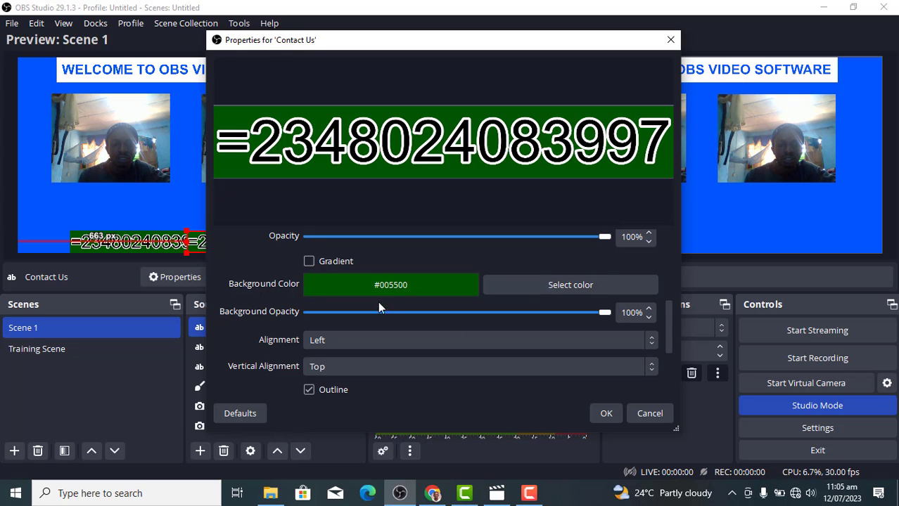
# Change the number's leading '=' to '+' and apply the text properties
pyautogui.moveTo(668, 320); pyautogui.dragTo(656, 248)
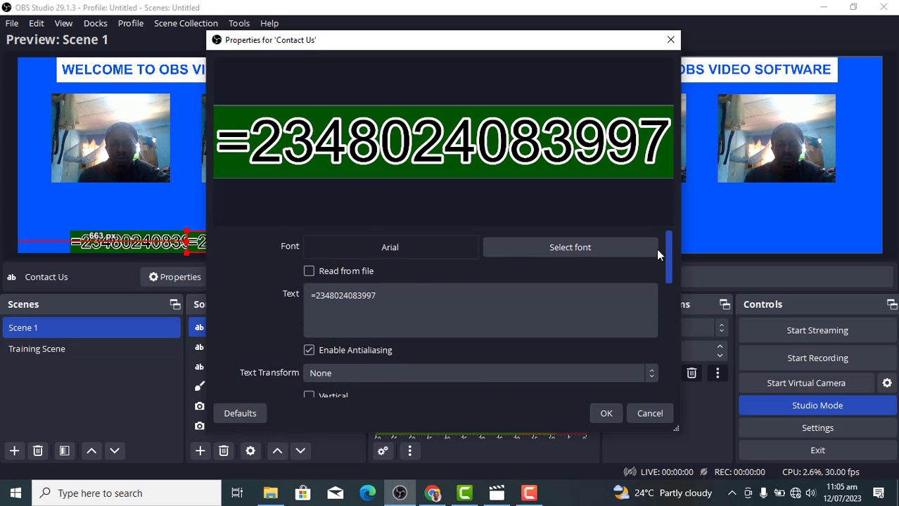
pyautogui.click(315, 296)
pyautogui.press('BackSpace')
pyautogui.write('+')
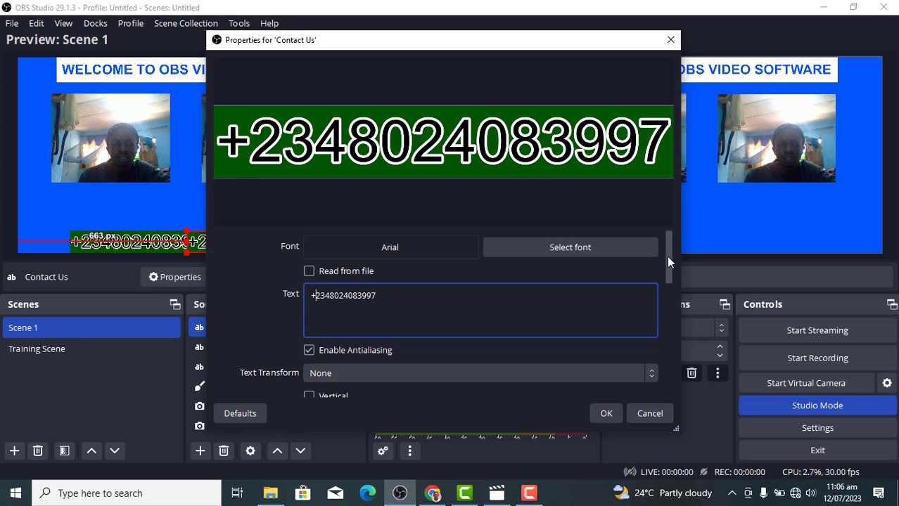
pyautogui.moveTo(669, 256); pyautogui.dragTo(687, 399)
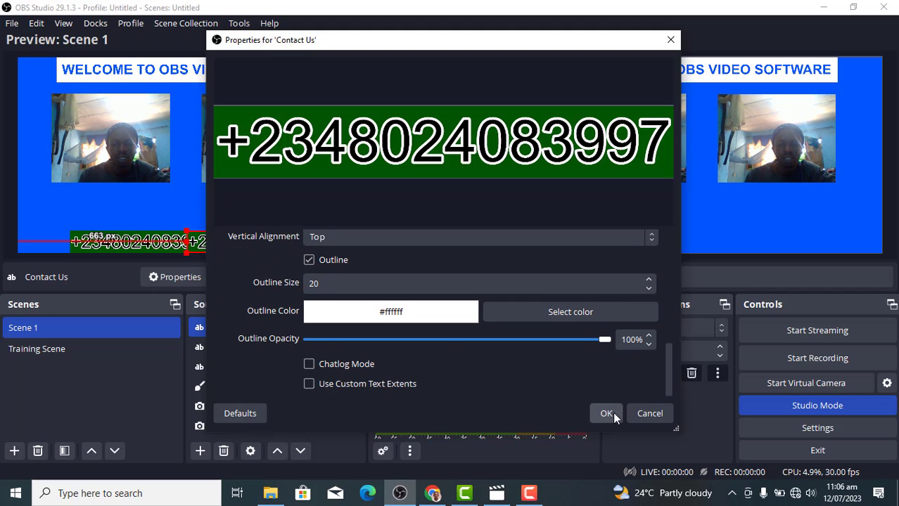
pyautogui.click(605, 413)
# Arrange the two phone-number texts side by side along the bottom of Scene 1
pyautogui.moveTo(262, 242); pyautogui.dragTo(293, 211)
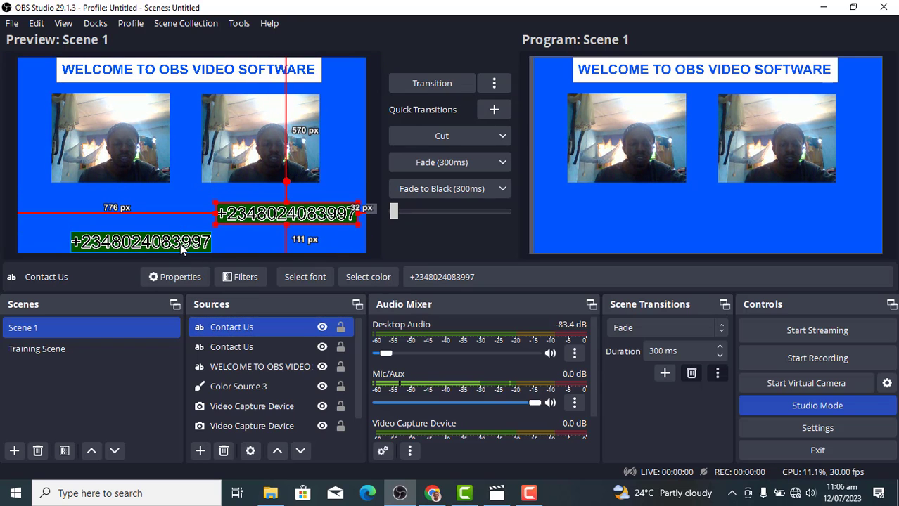
pyautogui.moveTo(180, 244); pyautogui.dragTo(156, 243)
pyautogui.moveTo(273, 213); pyautogui.dragTo(255, 249)
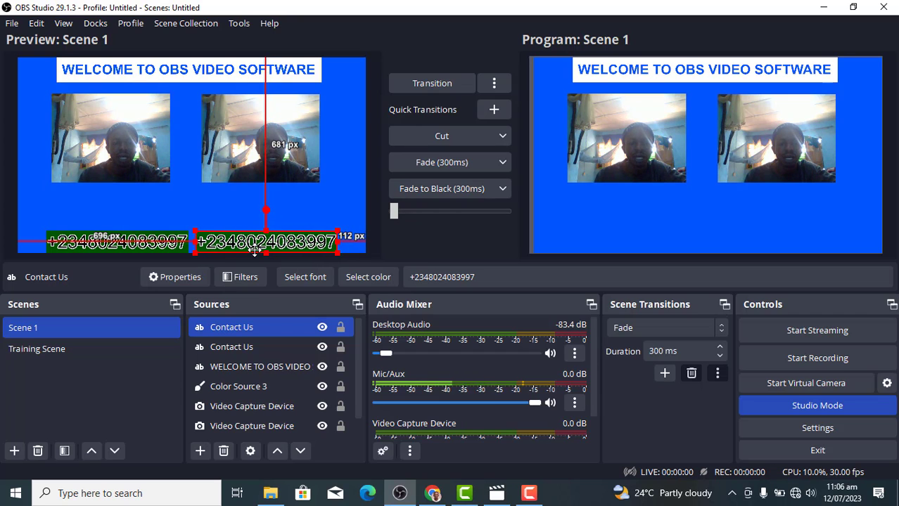
# Begin renaming the second Contact Us source, then cancel the rename
pyautogui.click(252, 348)
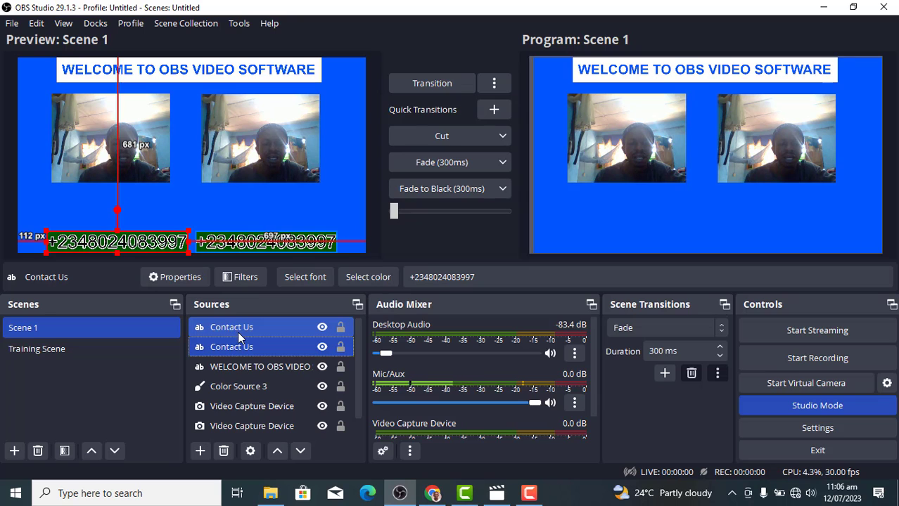
pyautogui.click(237, 332)
pyautogui.click(234, 346)
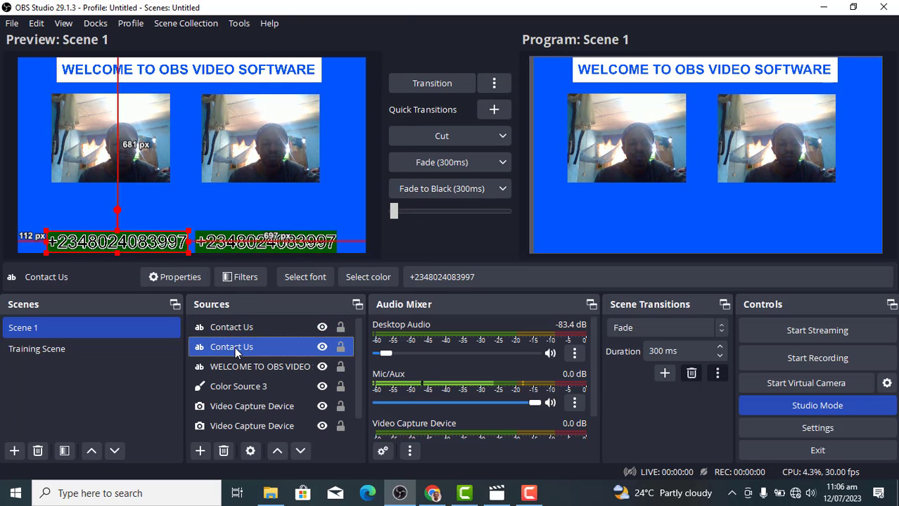
pyautogui.rightClick(234, 346)
pyautogui.click(298, 188)
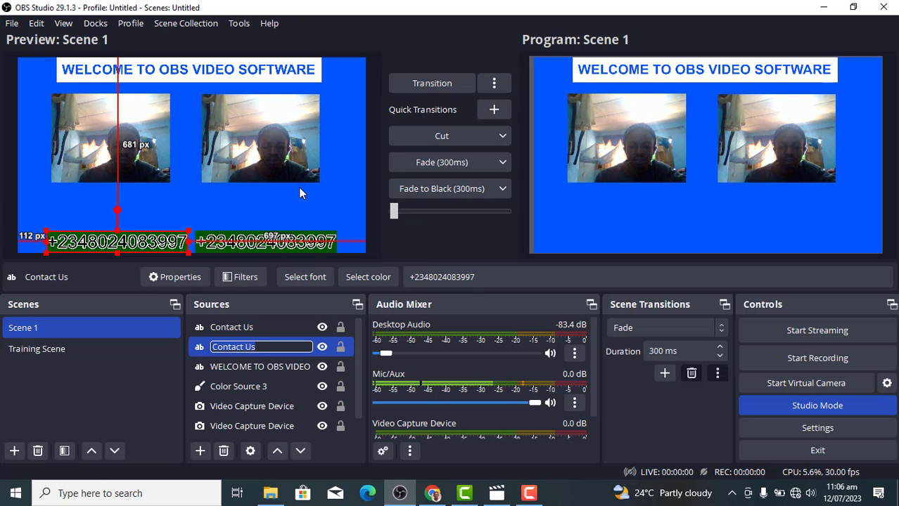
pyautogui.press('Return')
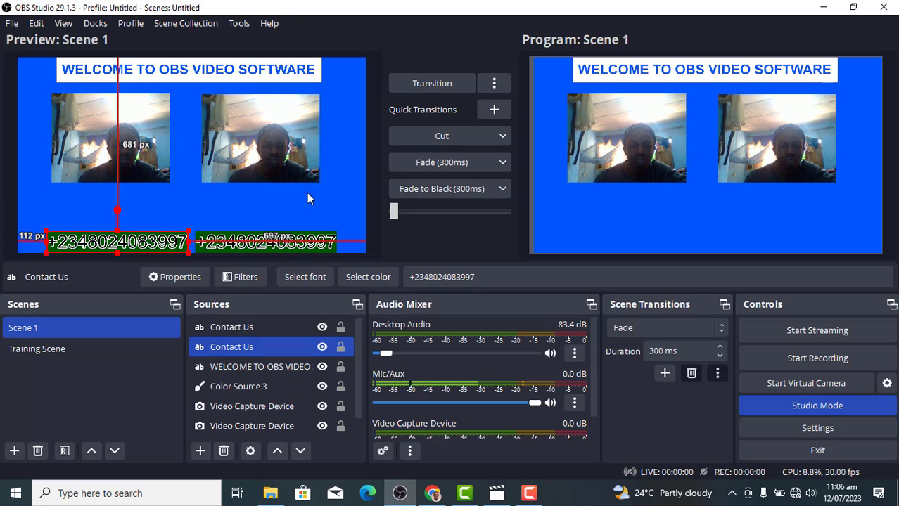
# Rename the first Contact Us text source, the phone number, to 'Whatsapp no'
pyautogui.rightClick(260, 329)
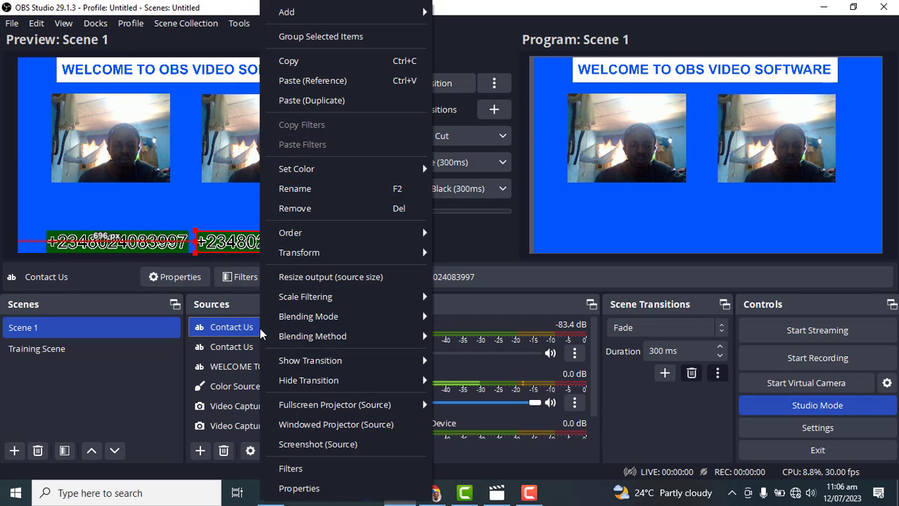
pyautogui.click(303, 188)
pyautogui.write('wGATSA')
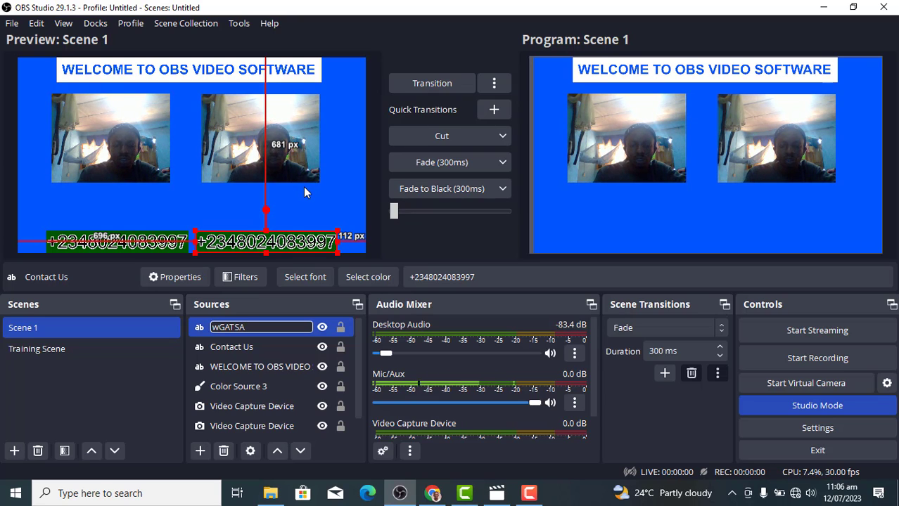
pyautogui.press('BackSpace')
pyautogui.press('BackSpace')
pyautogui.press('BackSpace')
pyautogui.press('BackSpace')
pyautogui.press('BackSpace')
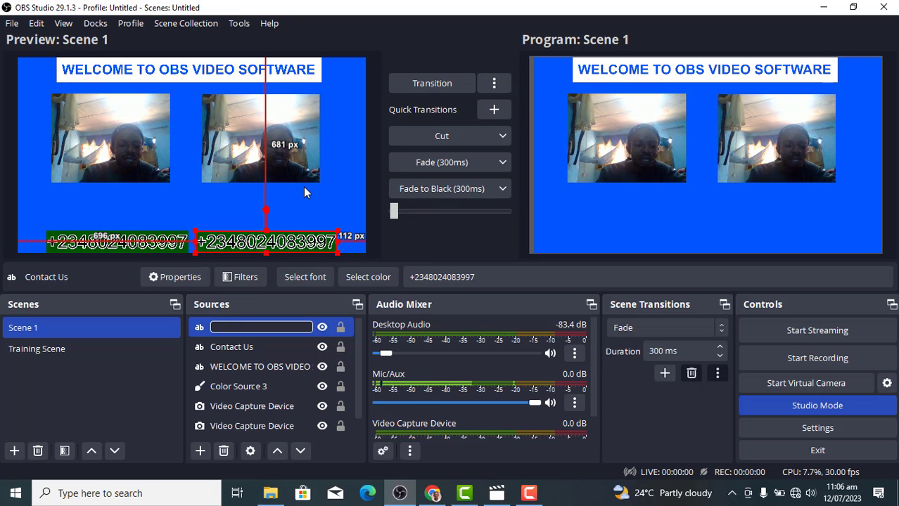
pyautogui.write('Whats')
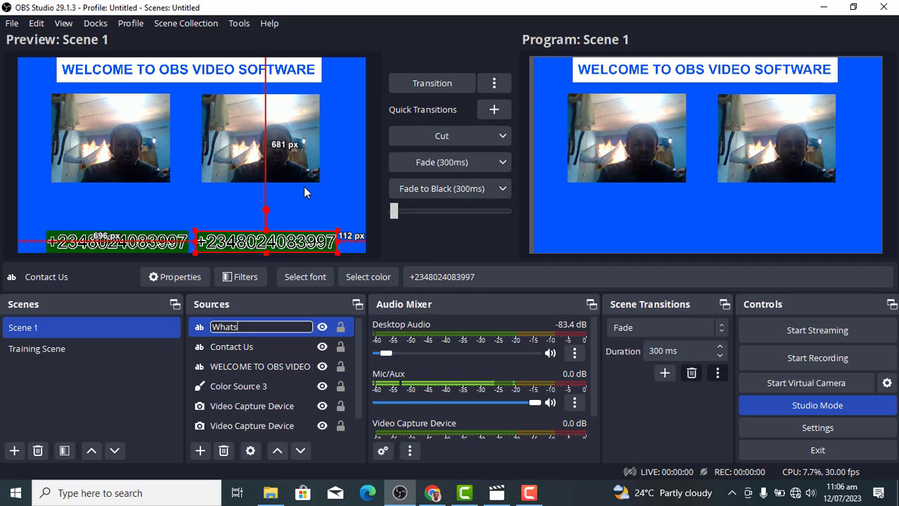
pyautogui.write('app no')
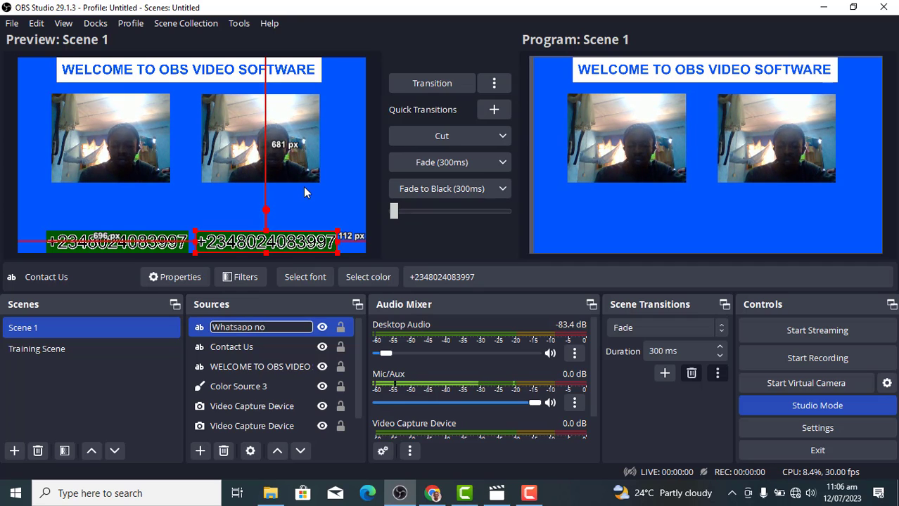
pyautogui.press('Return')
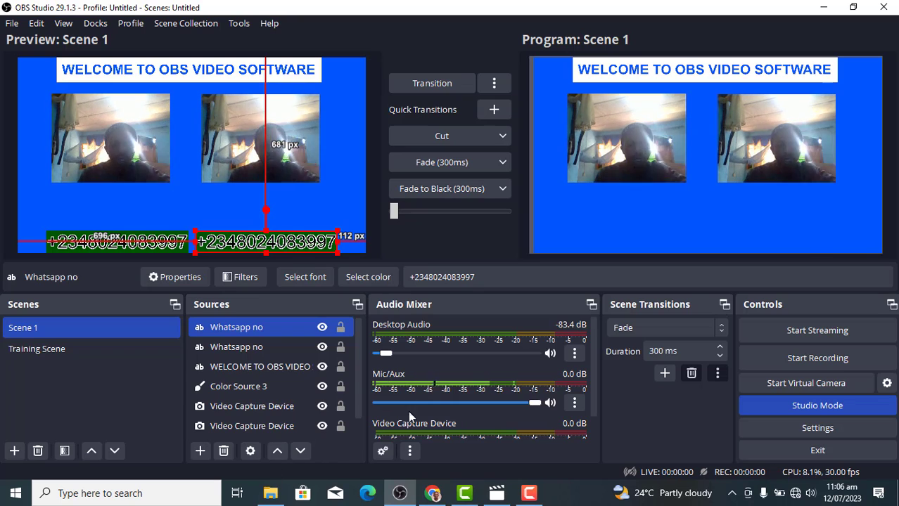
# Delete the duplicate Contact Us source and drag the phone number to the bottom centre
pyautogui.keyDown('ctrl'); pyautogui.click(306, 366); pyautogui.keyUp('ctrl')
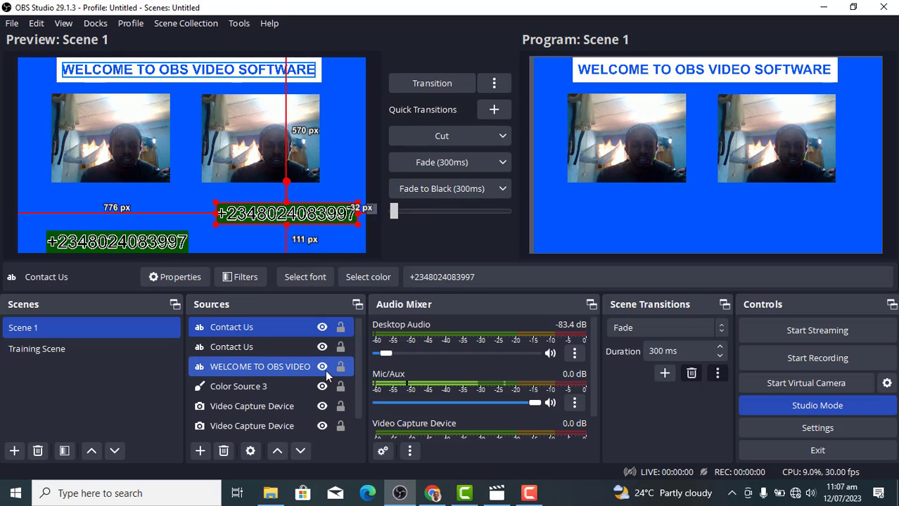
pyautogui.keyDown('ctrl'); pyautogui.click(271, 349); pyautogui.keyUp('ctrl')
pyautogui.keyDown('ctrl'); pyautogui.click(269, 349); pyautogui.keyUp('ctrl')
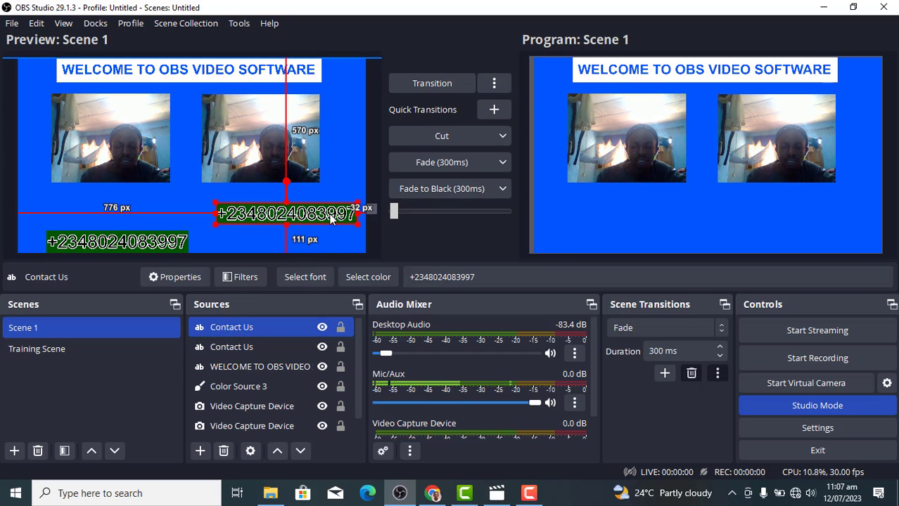
pyautogui.press('Delete')
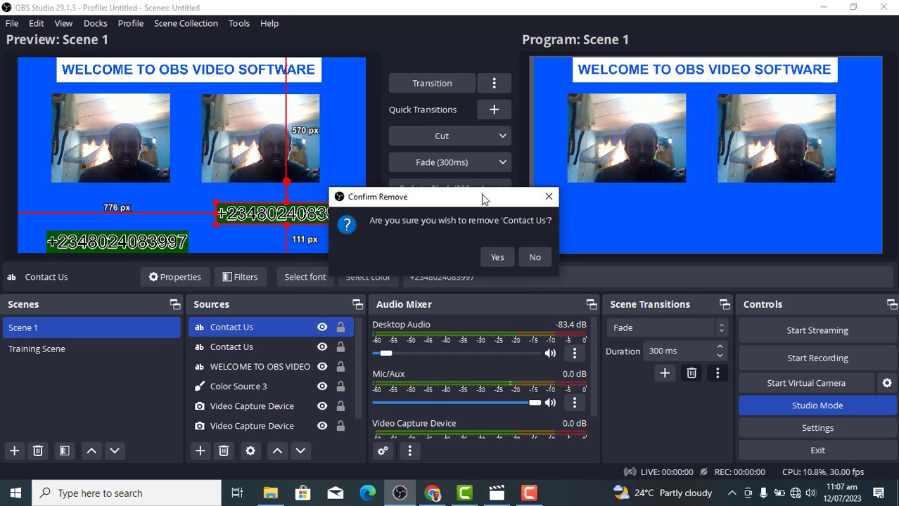
pyautogui.click(499, 258)
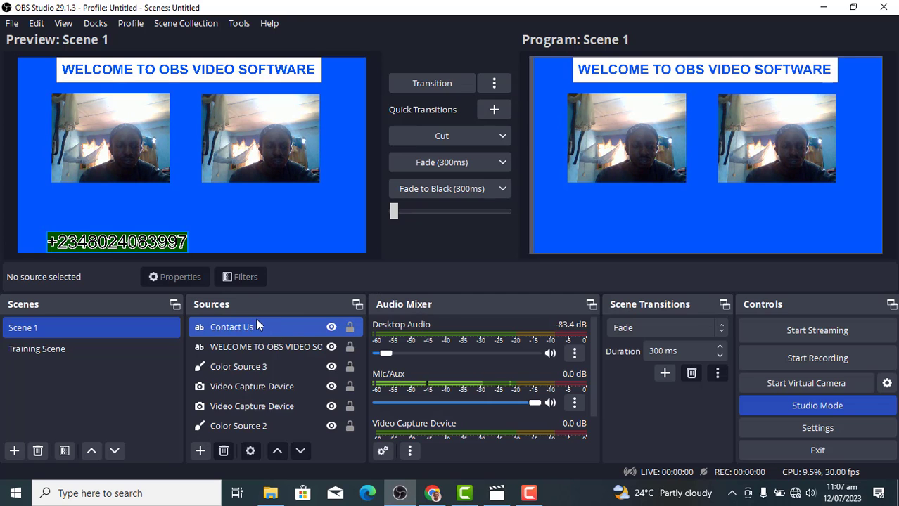
pyautogui.moveTo(181, 247); pyautogui.dragTo(314, 246)
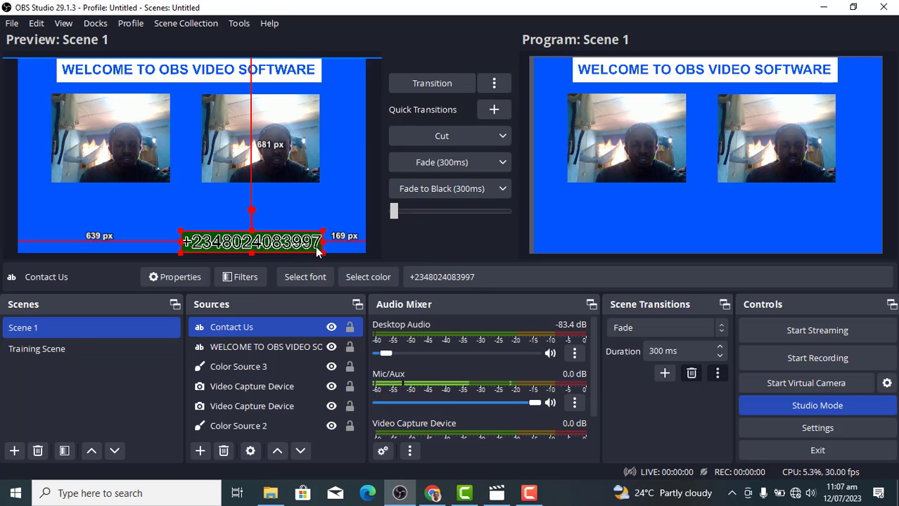
pyautogui.click(199, 450)
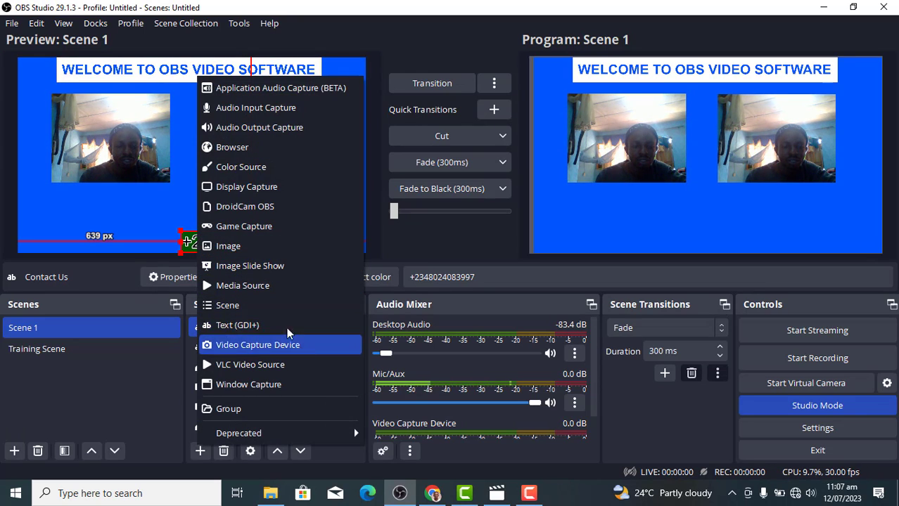
# Create a Text (GDI+) source with the default name that reads 'CONTACT US'
pyautogui.click(247, 327)
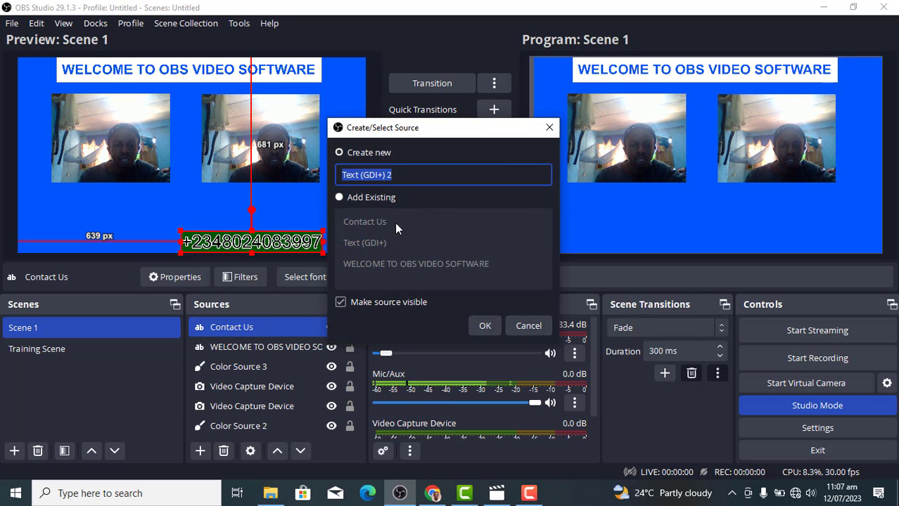
pyautogui.click(483, 326)
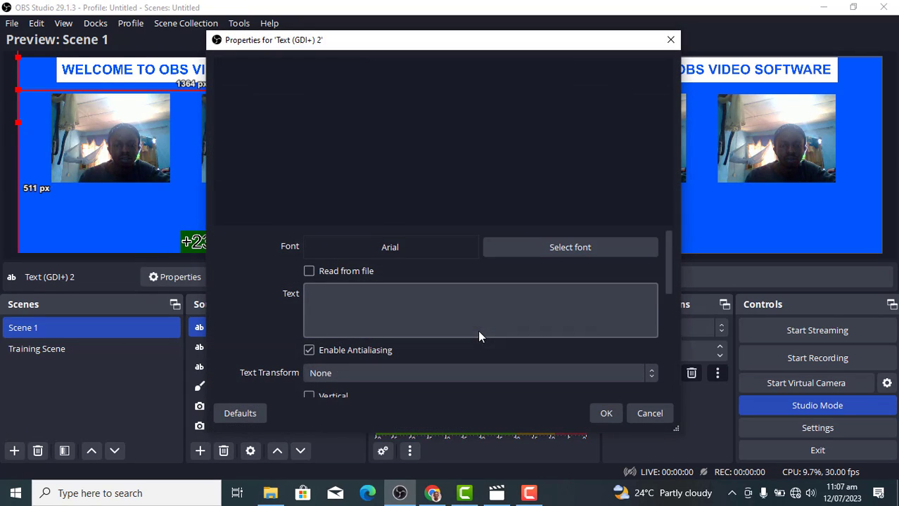
pyautogui.click(419, 307)
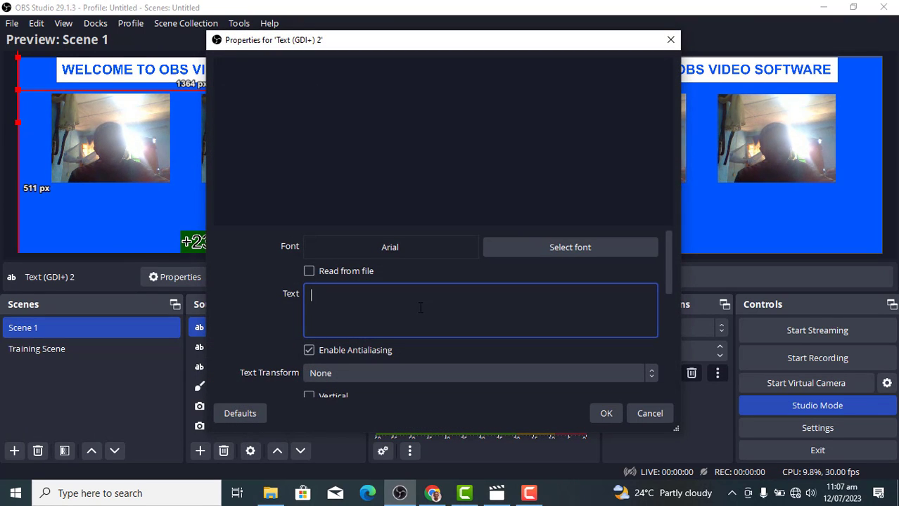
pyautogui.write('CONTACT')
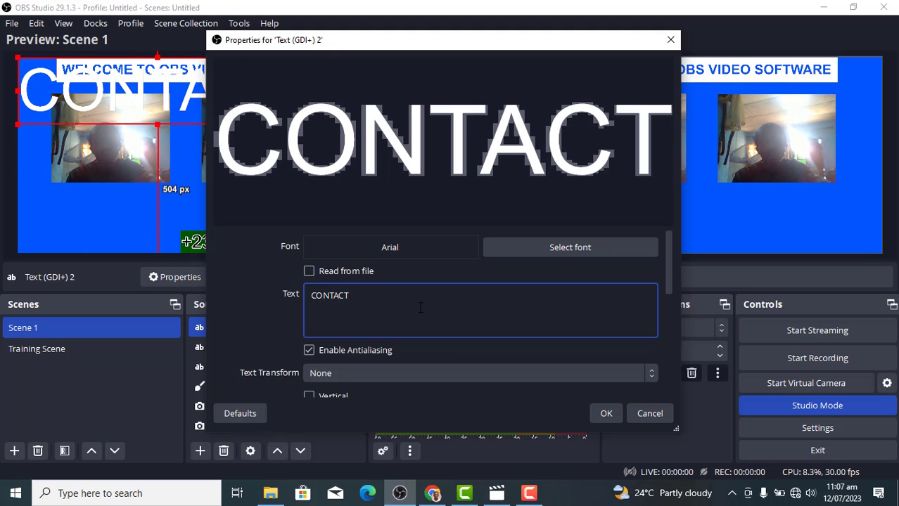
pyautogui.write(' US')
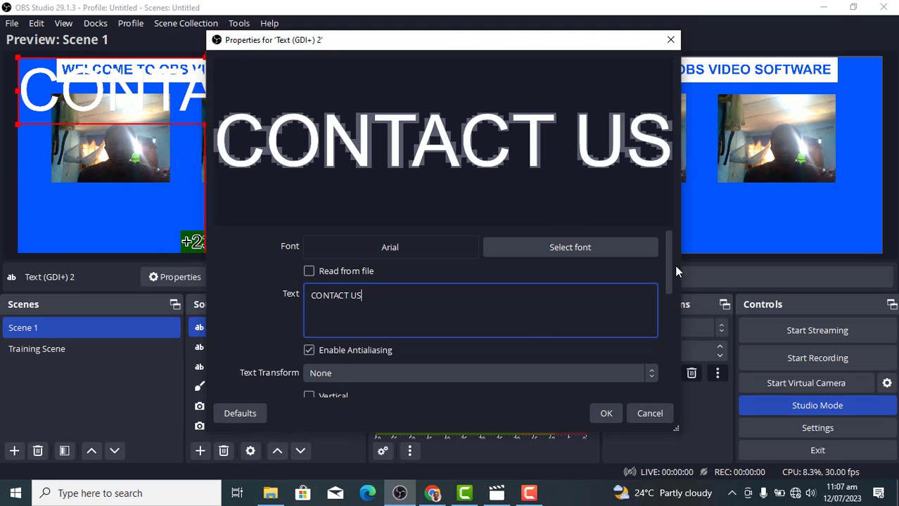
pyautogui.moveTo(670, 262); pyautogui.dragTo(658, 323)
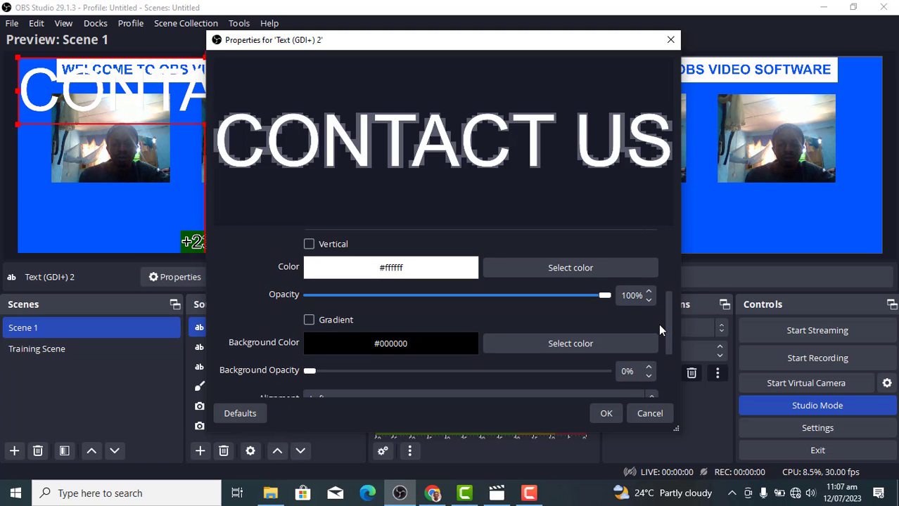
# Set the text colour to black and keep the background colour black
pyautogui.click(570, 274)
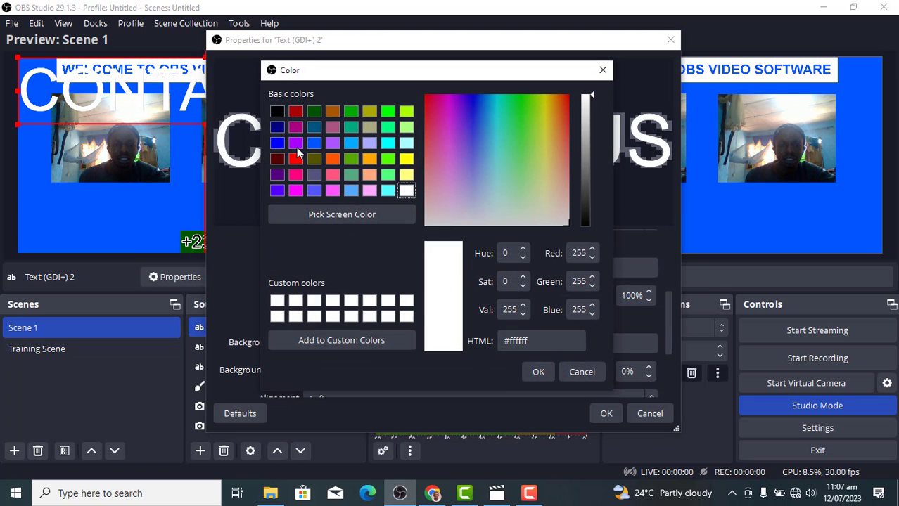
pyautogui.click(276, 113)
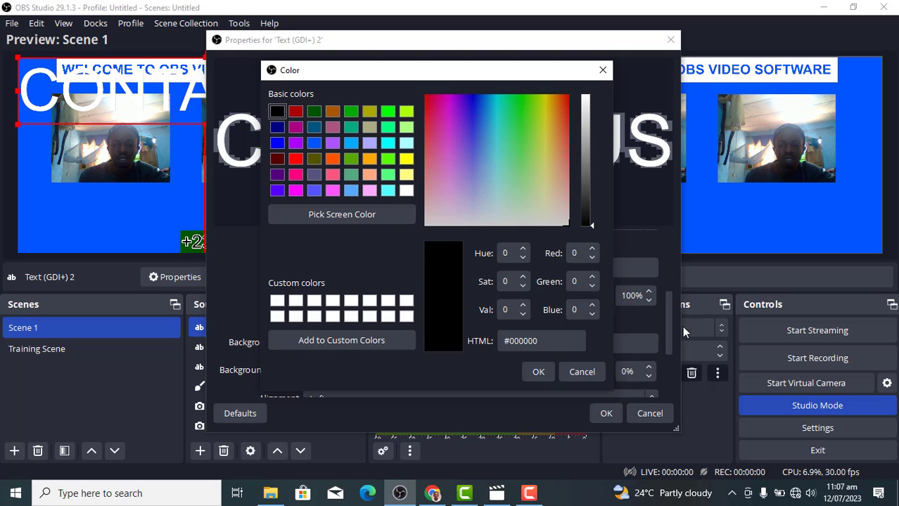
pyautogui.click(538, 371)
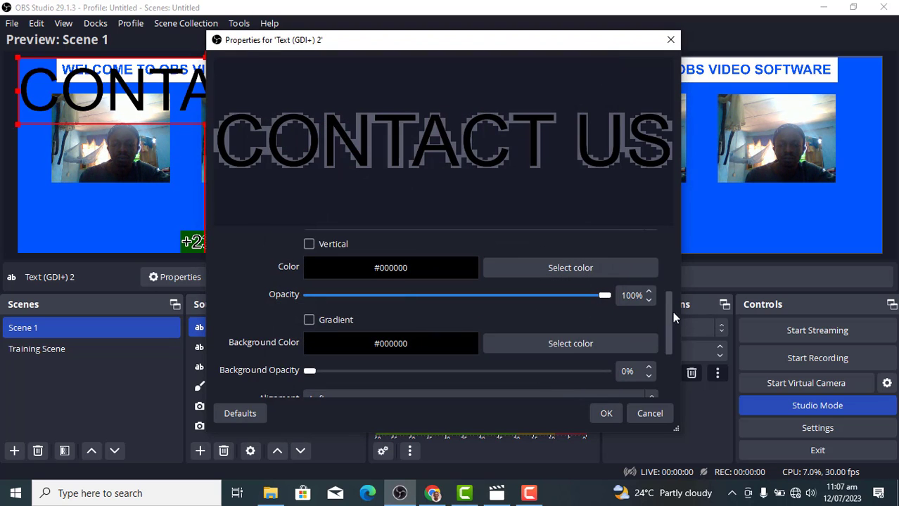
pyautogui.scroll(-1, 664, 312)
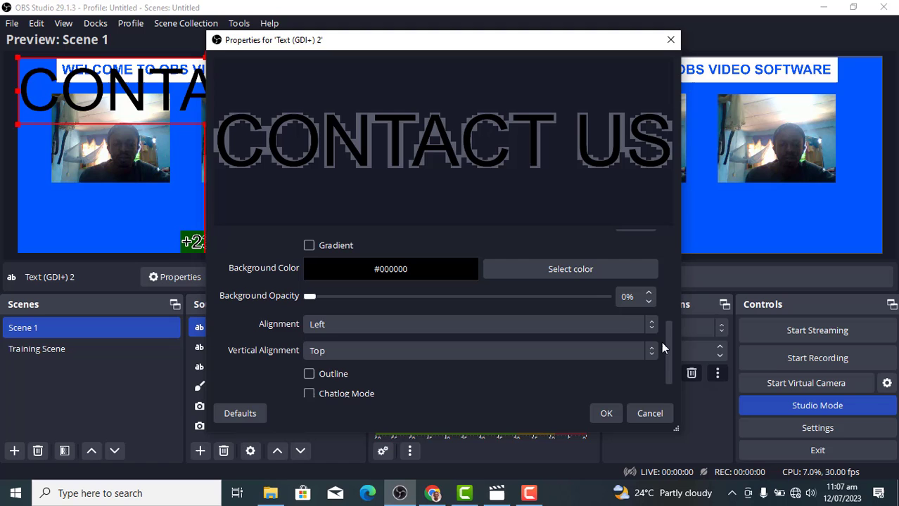
pyautogui.click(580, 272)
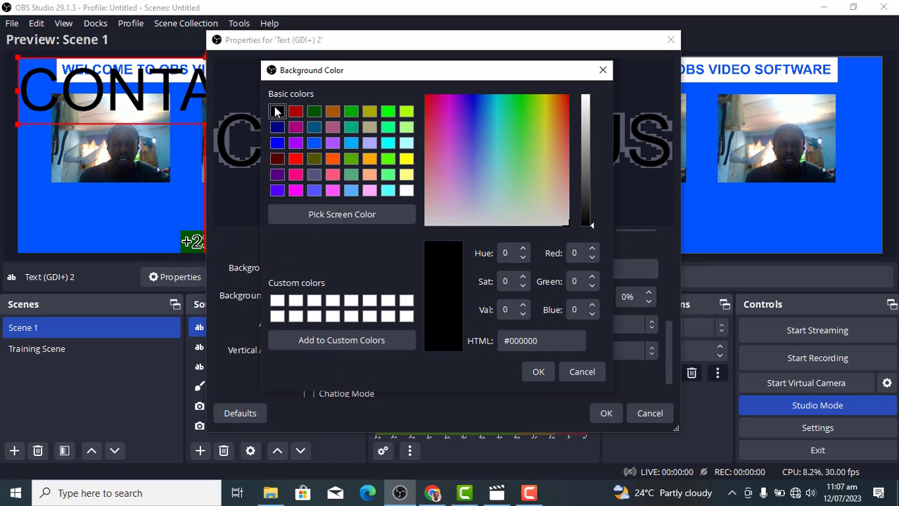
pyautogui.click(537, 372)
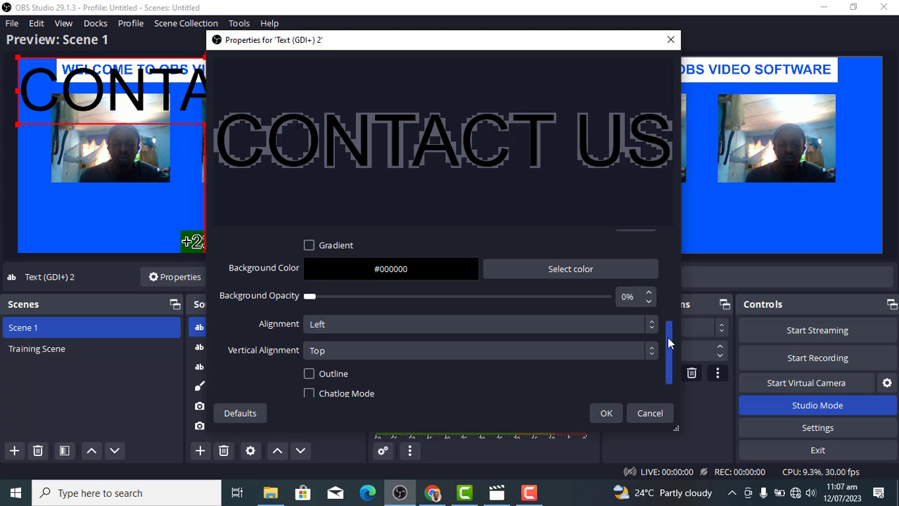
pyautogui.scroll(-2, 668, 338)
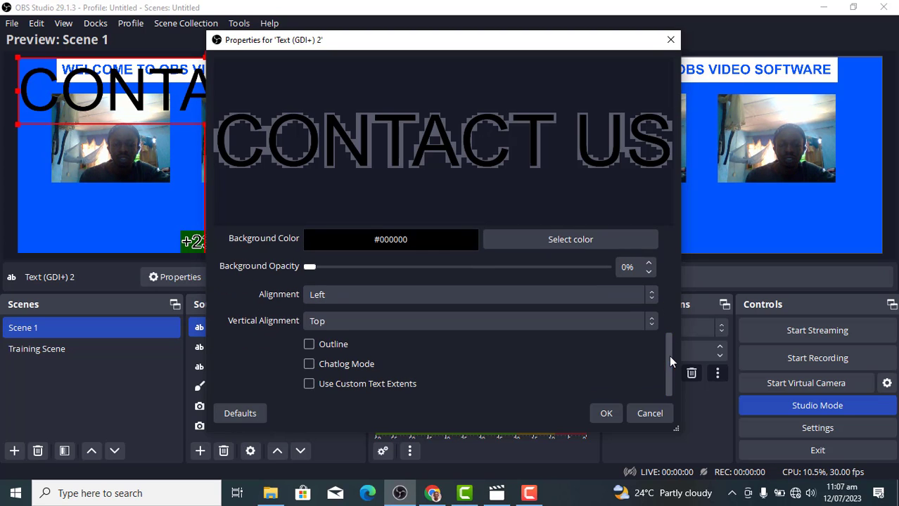
# Enable the outline and switch the text colour back to white
pyautogui.click(309, 345)
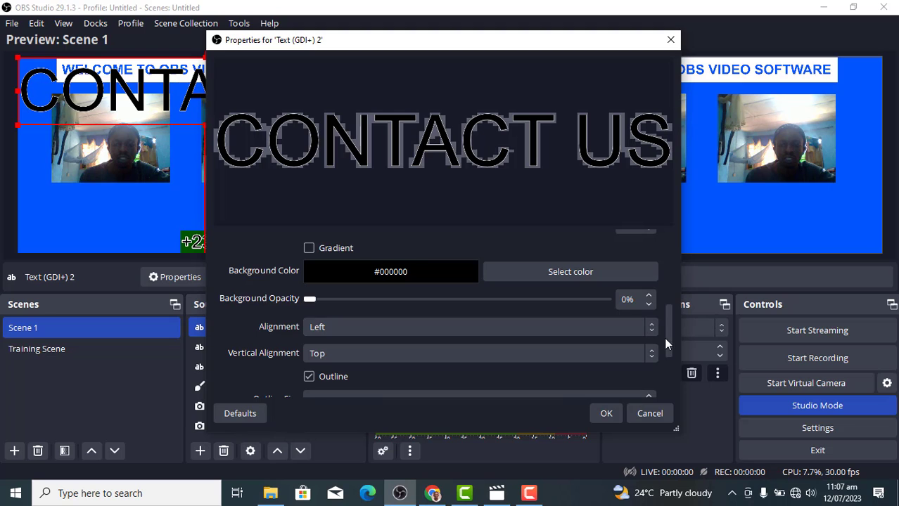
pyautogui.moveTo(668, 338); pyautogui.dragTo(652, 302)
pyautogui.click(519, 313)
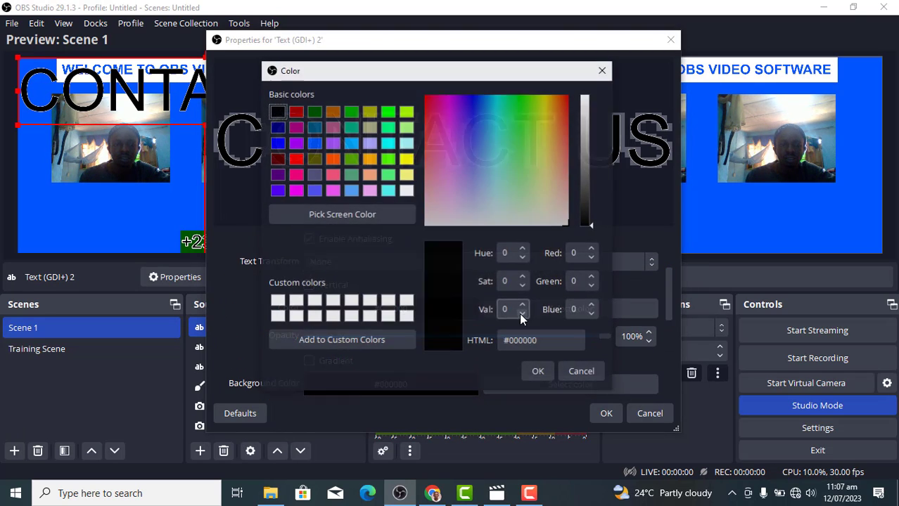
pyautogui.click(277, 301)
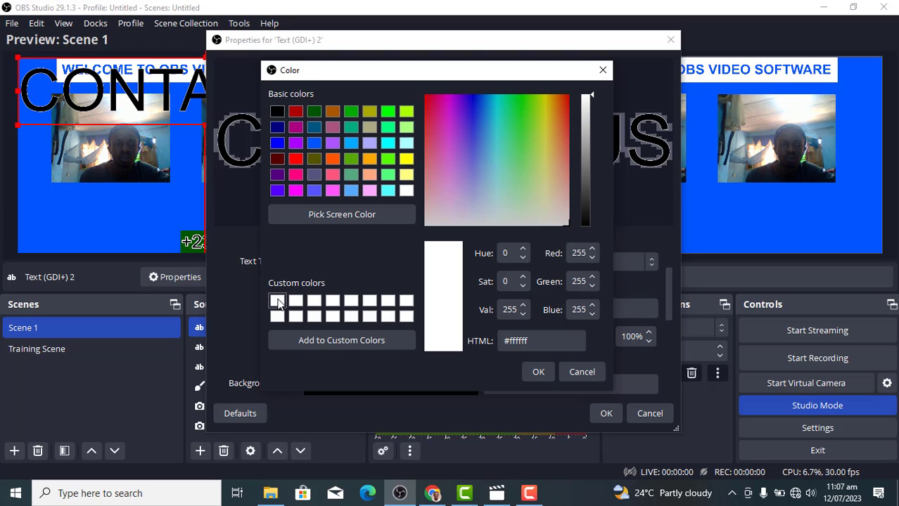
pyautogui.click(539, 374)
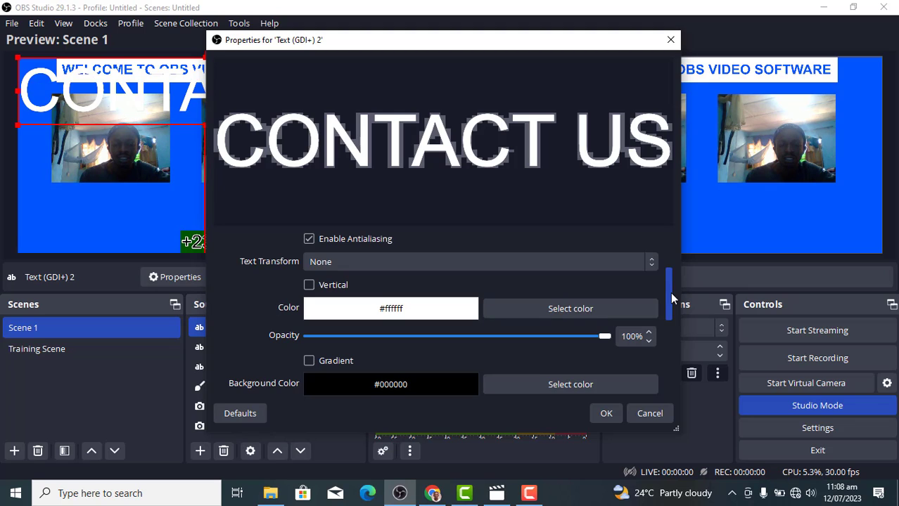
pyautogui.moveTo(670, 292); pyautogui.dragTo(728, 289)
# Raise the outline size to 20 and keep the outline colour white
pyautogui.click(691, 279)
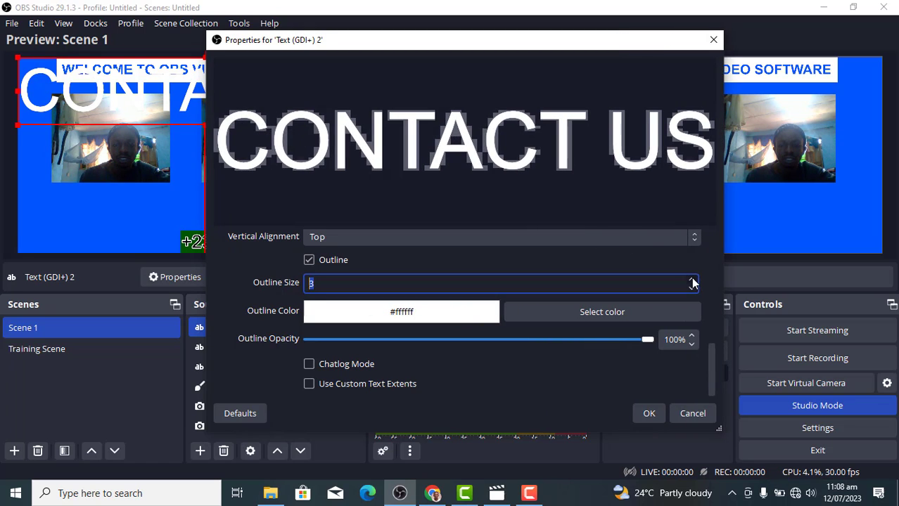
pyautogui.click(692, 279)
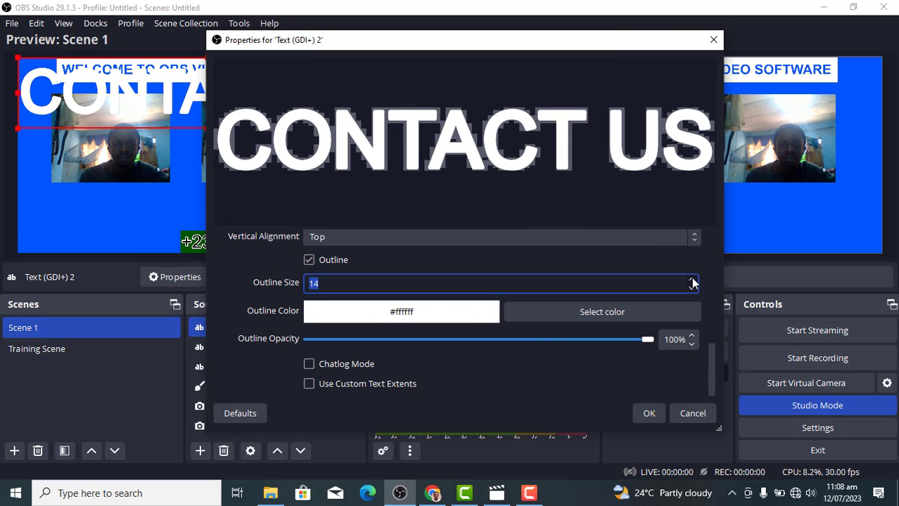
pyautogui.click(692, 280)
pyautogui.click(692, 279)
pyautogui.click(692, 279)
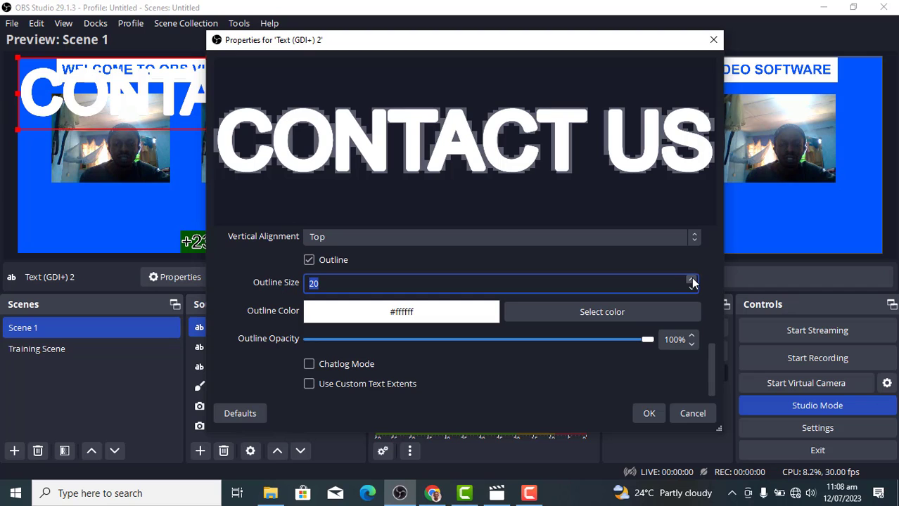
pyautogui.click(604, 315)
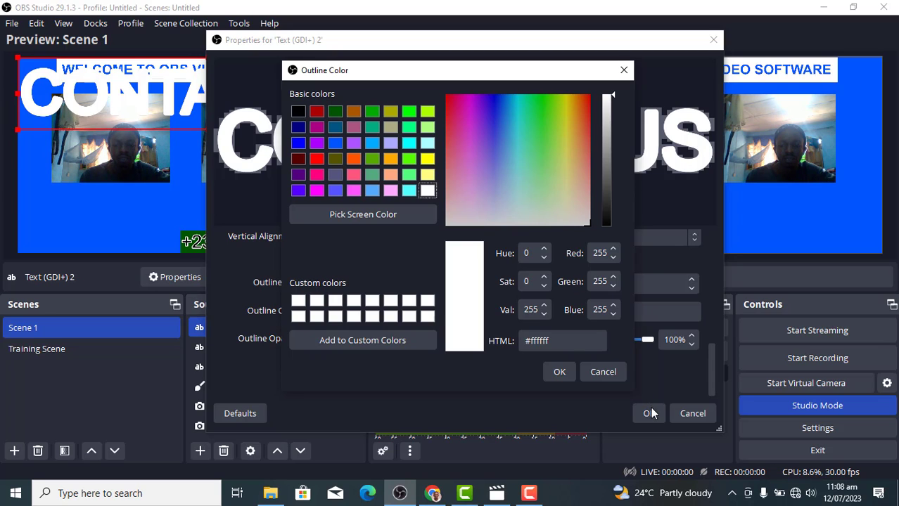
pyautogui.click(559, 372)
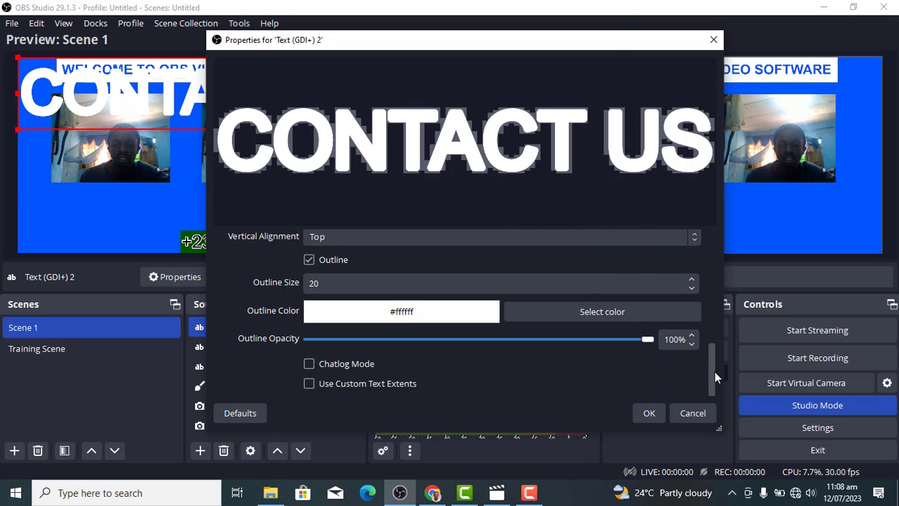
pyautogui.moveTo(713, 371); pyautogui.dragTo(685, 267)
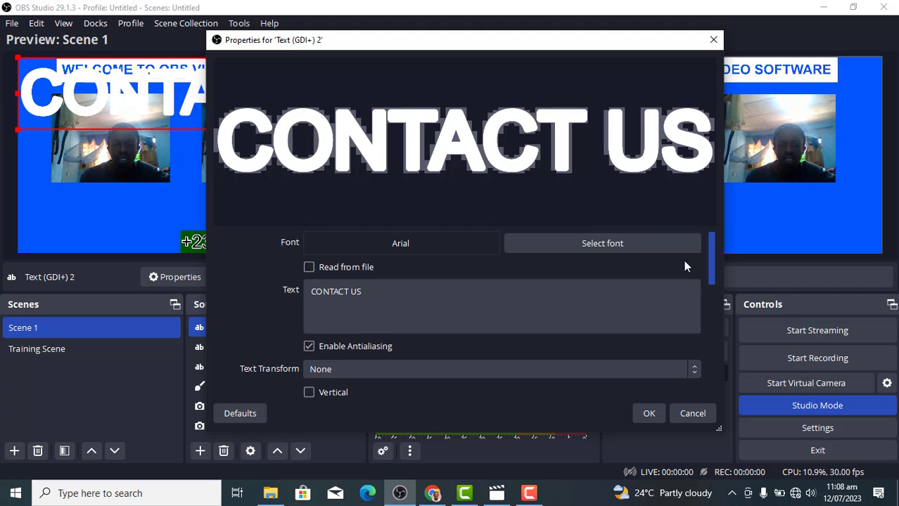
pyautogui.scroll(-3, 685, 267)
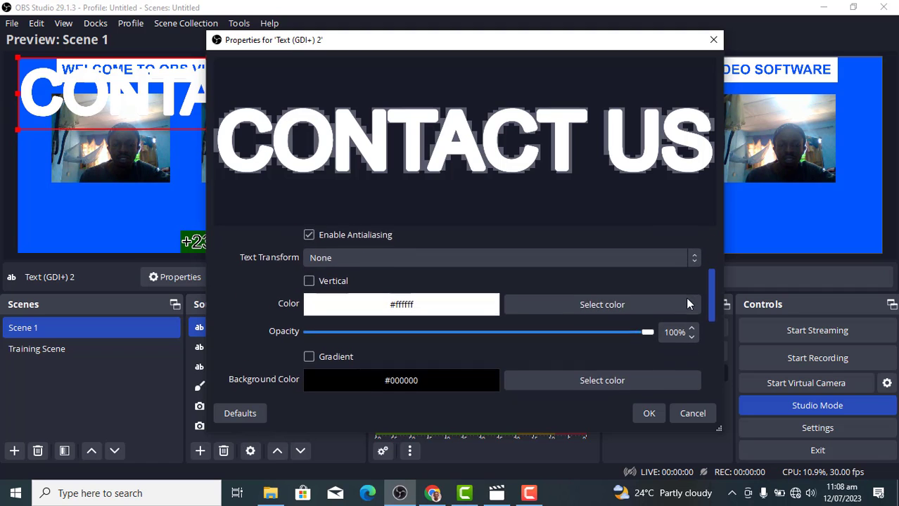
# Set the text fill to black (#000000) and apply the text properties
pyautogui.click(562, 300)
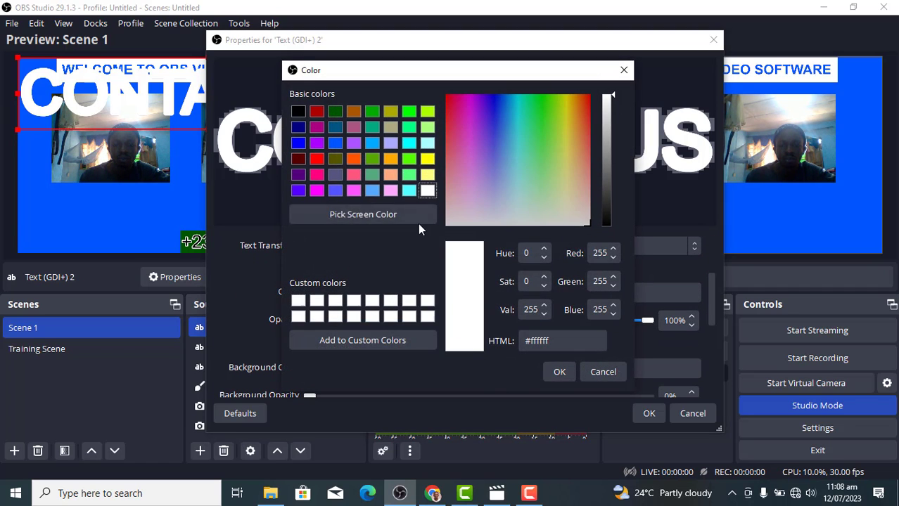
pyautogui.click(298, 111)
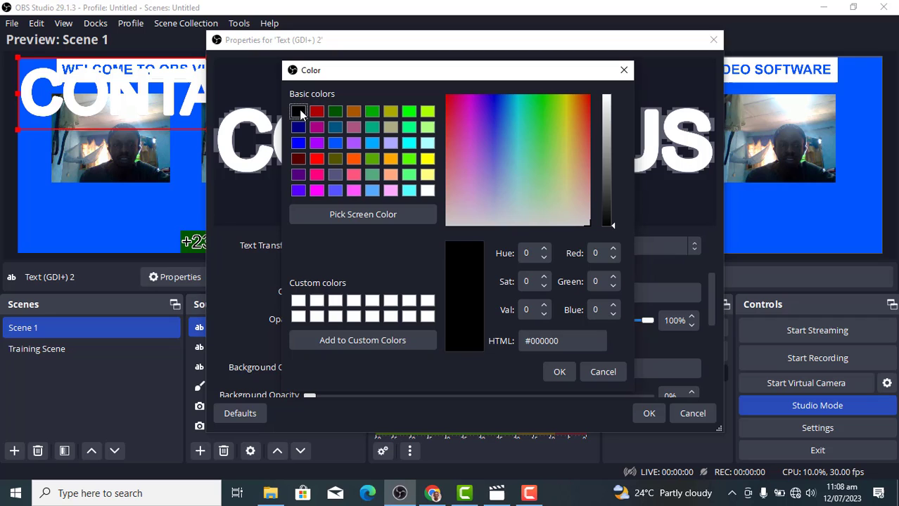
pyautogui.click(559, 373)
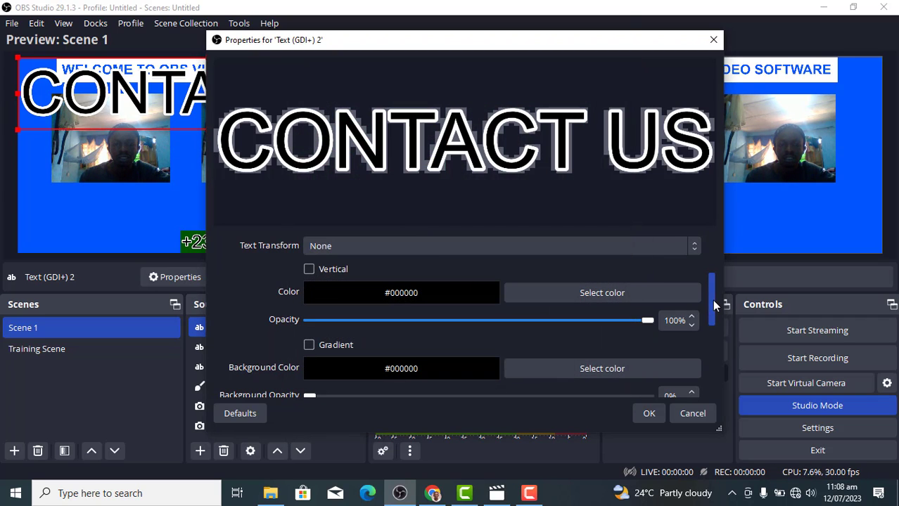
pyautogui.moveTo(712, 300); pyautogui.dragTo(713, 402)
pyautogui.click(645, 415)
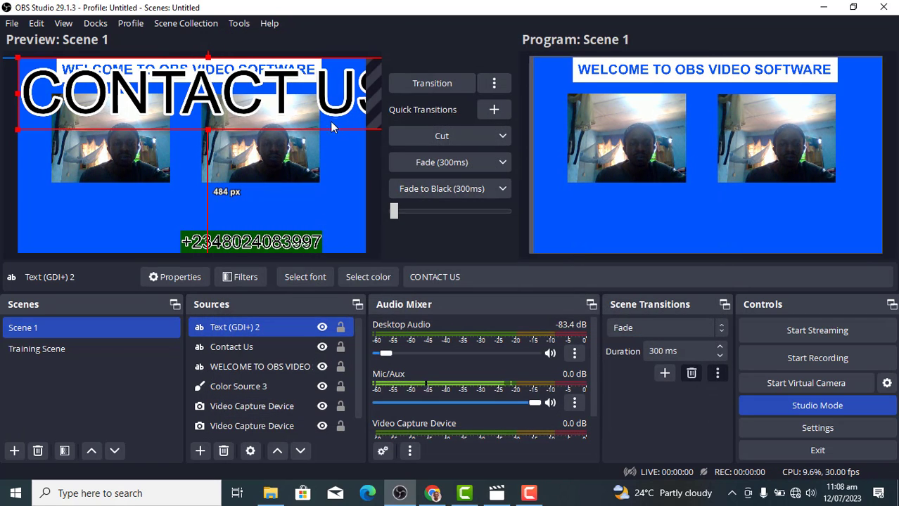
# Drag the CONTACT US text to the lower left and scale it down small
pyautogui.moveTo(330, 124); pyautogui.dragTo(203, 175)
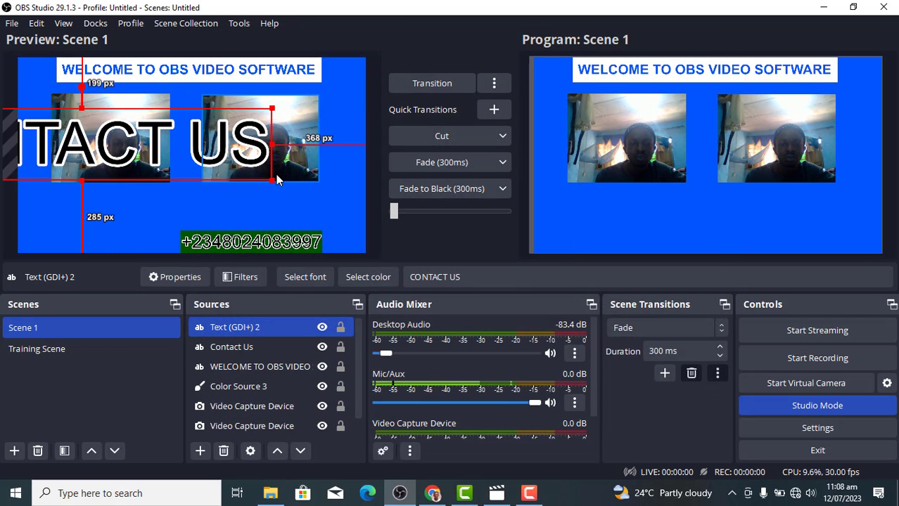
pyautogui.moveTo(276, 177); pyautogui.dragTo(162, 242)
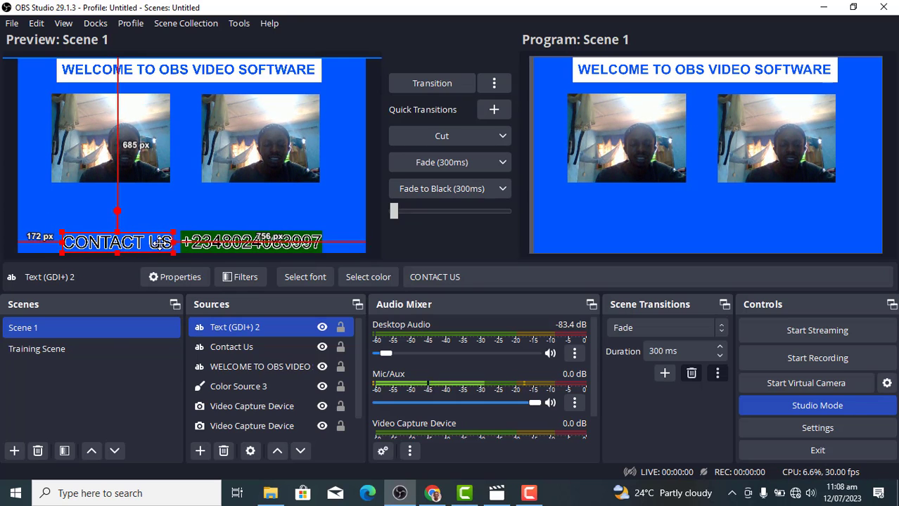
# Set the CONTACT US text's black background opacity to 100%
pyautogui.doubleClick(269, 327)
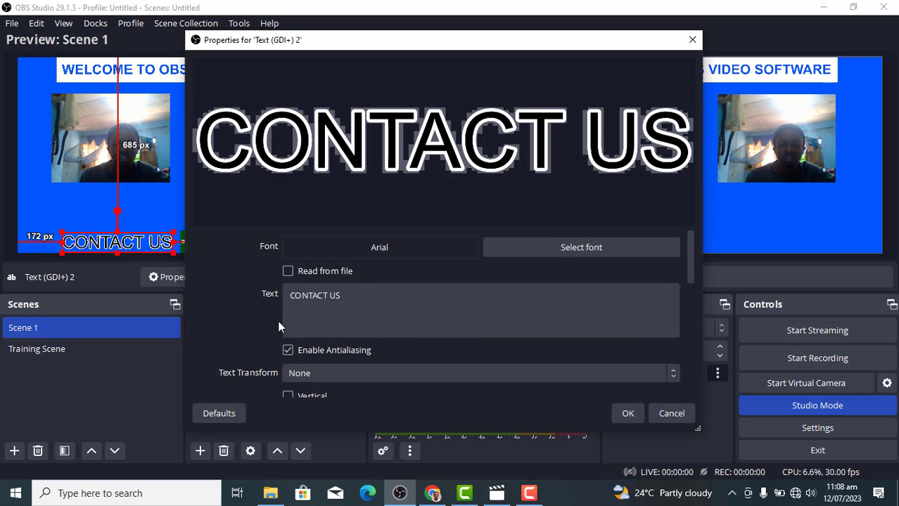
pyautogui.moveTo(690, 245); pyautogui.dragTo(686, 318)
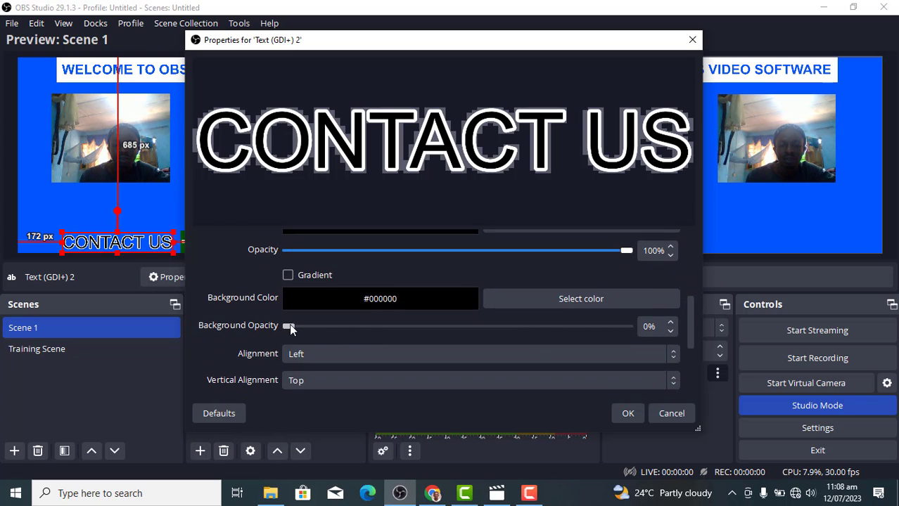
pyautogui.moveTo(289, 328); pyautogui.dragTo(662, 341)
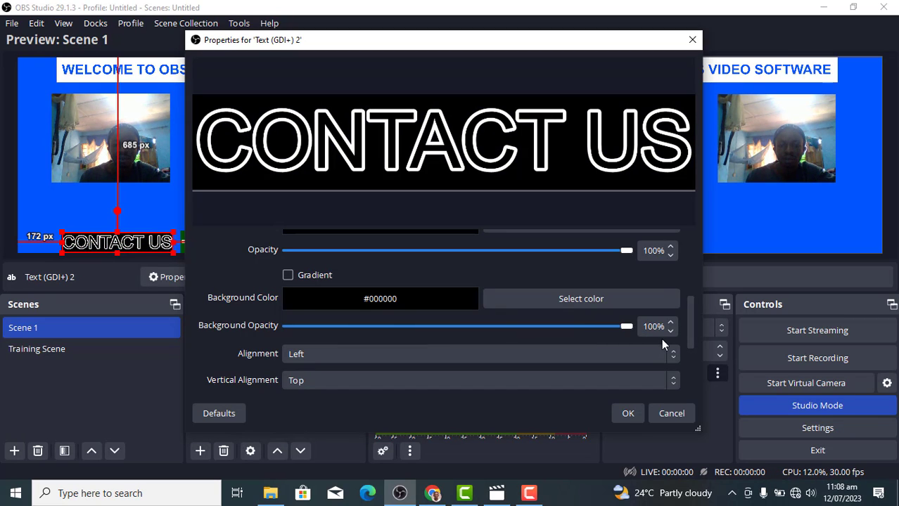
pyautogui.click(627, 413)
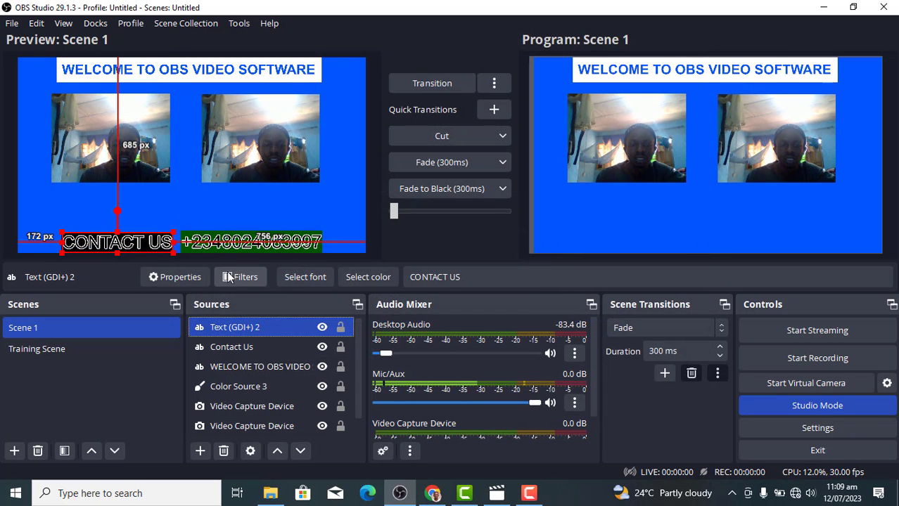
# Shift the CONTACT US text slightly right and up into position
pyautogui.moveTo(118, 243); pyautogui.dragTo(127, 242)
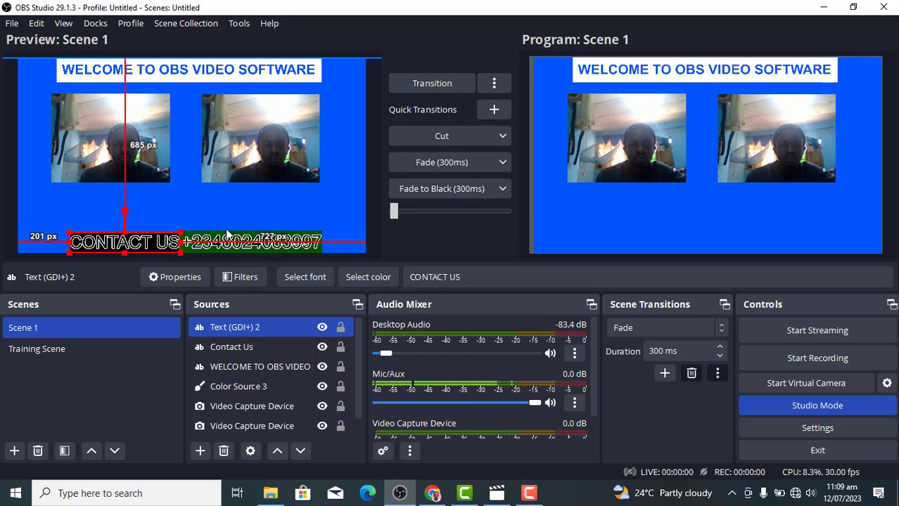
pyautogui.click(150, 250)
pyautogui.click(150, 248)
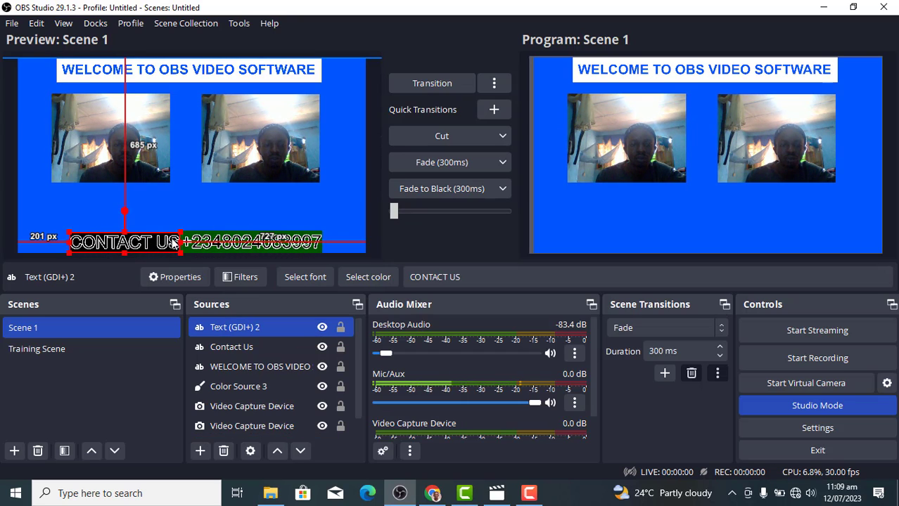
pyautogui.moveTo(173, 242); pyautogui.dragTo(154, 238)
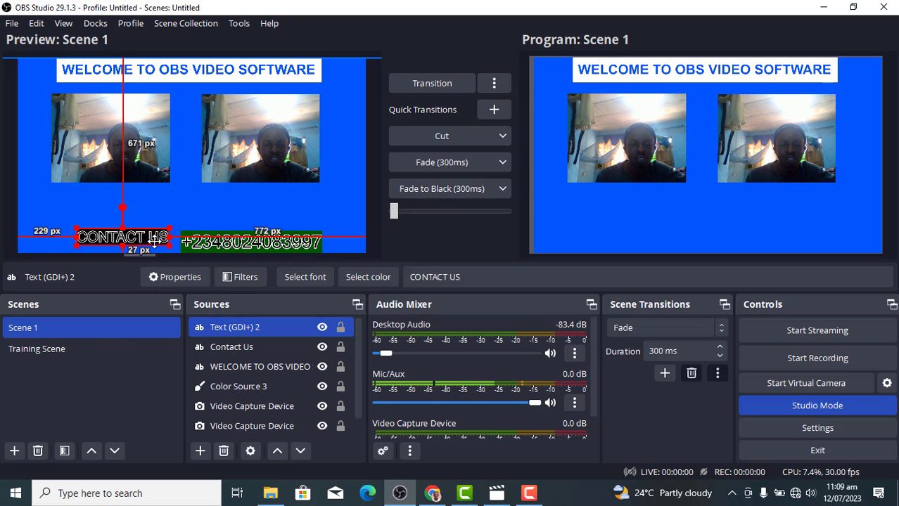
# Resize the phone-number text and nudge it two pixels left against CONTACT US
pyautogui.click(264, 244)
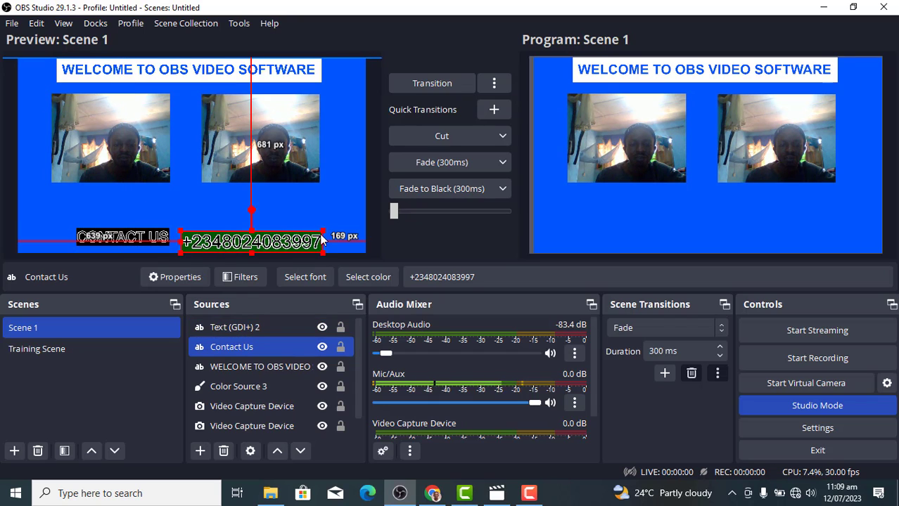
pyautogui.moveTo(323, 232); pyautogui.dragTo(285, 227)
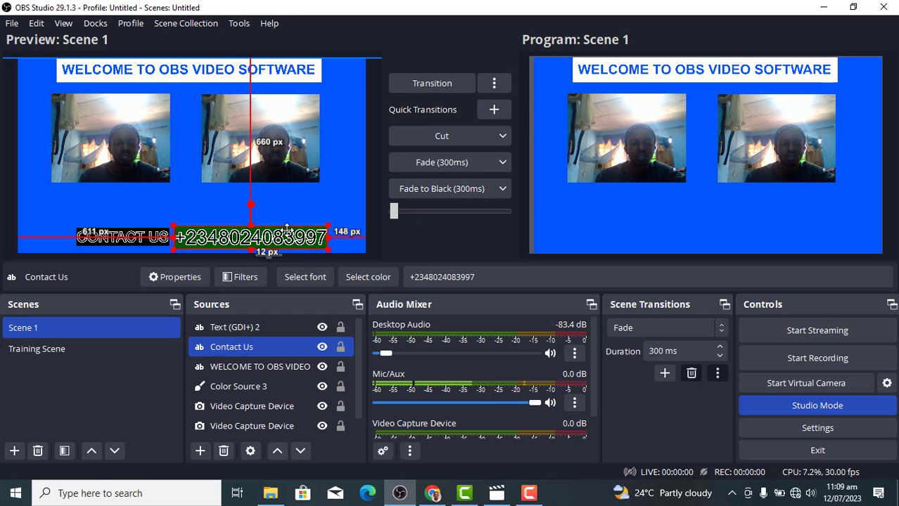
pyautogui.click(140, 233)
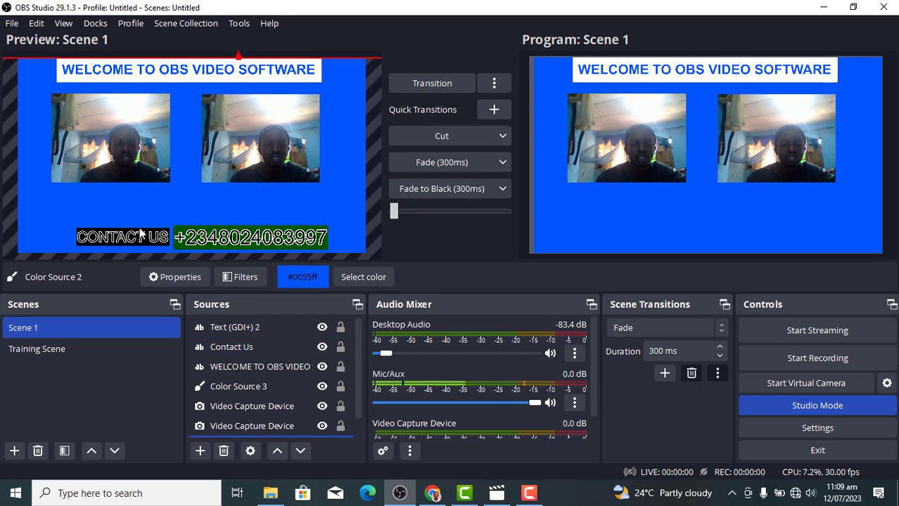
pyautogui.click(196, 241)
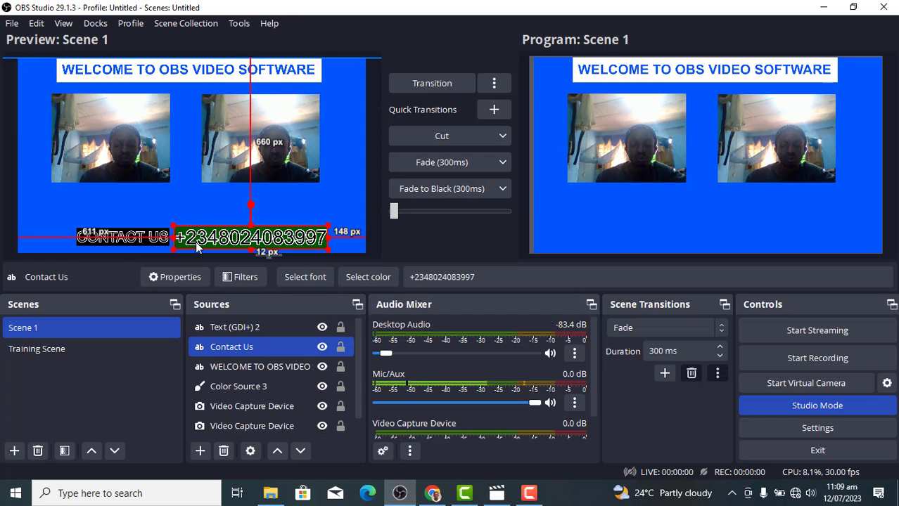
pyautogui.press('Left')
pyautogui.press('Left')
pyautogui.press('Left')
pyautogui.press('Left')
pyautogui.press('Left')
pyautogui.press('Left')
pyautogui.press('Left')
pyautogui.press('Left')
pyautogui.press('Left')
pyautogui.press('Left')
pyautogui.press('Left')
pyautogui.press('Left')
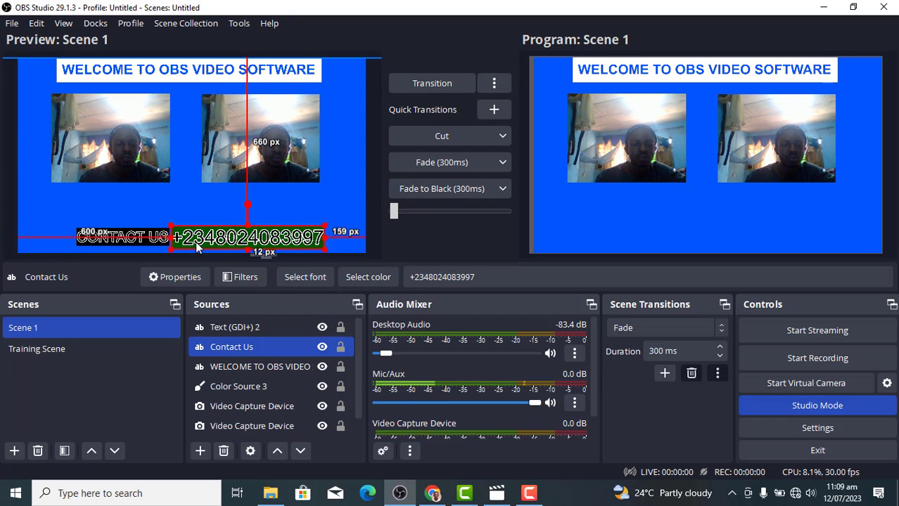
pyautogui.press('Left')
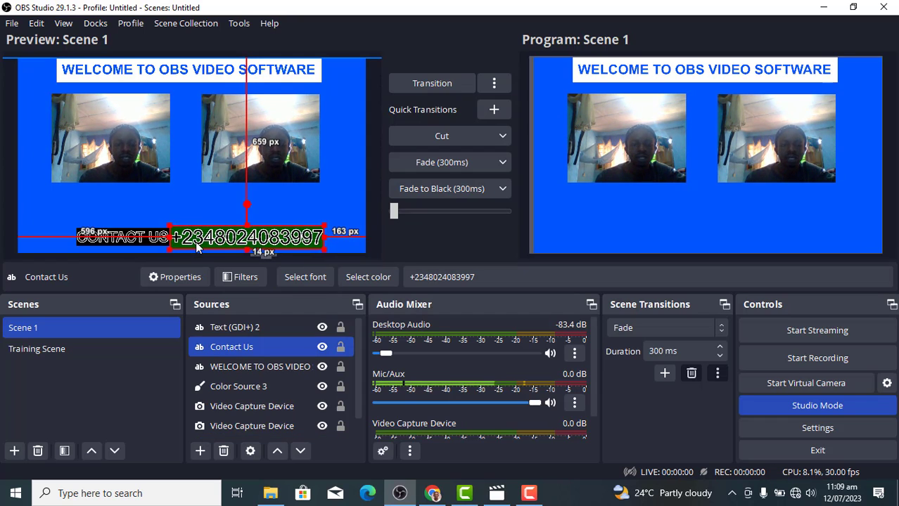
pyautogui.click(135, 213)
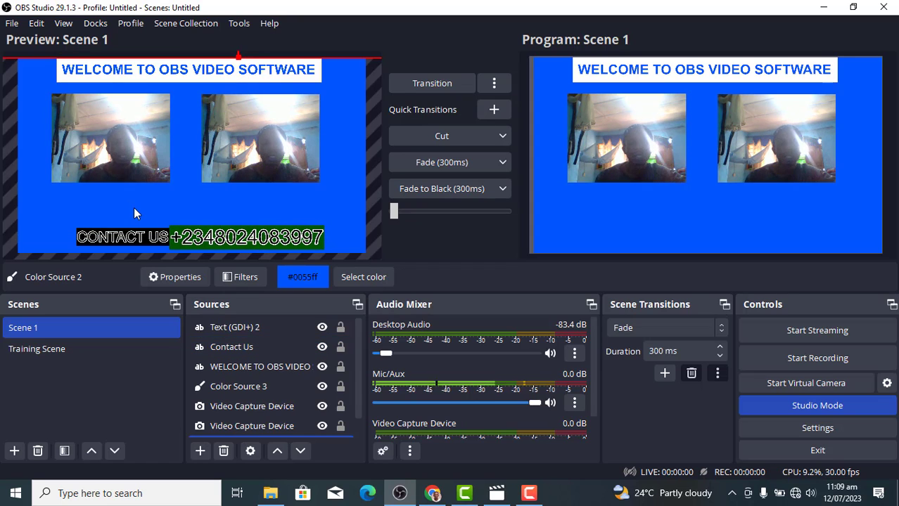
# Transition Scene 1 live, then hide WELCOME TO OBS VIDEO and Color Source 3
pyautogui.click(429, 84)
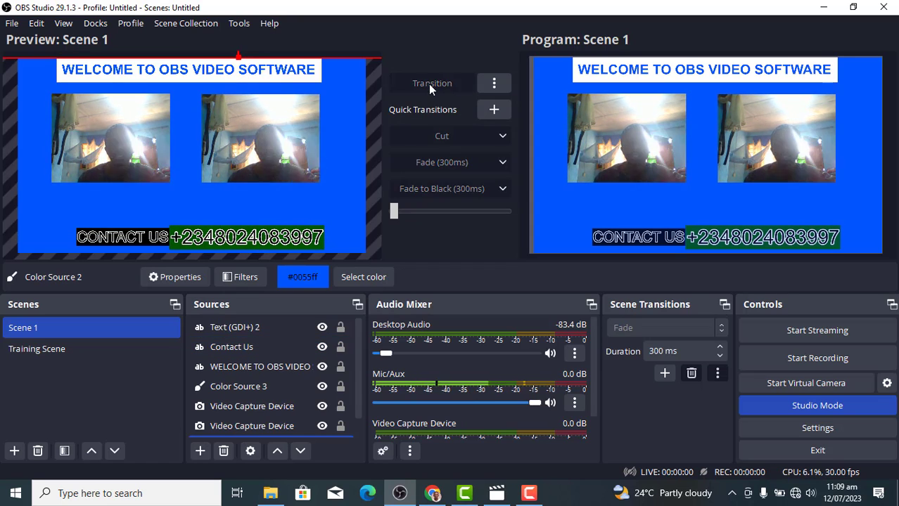
pyautogui.click(269, 72)
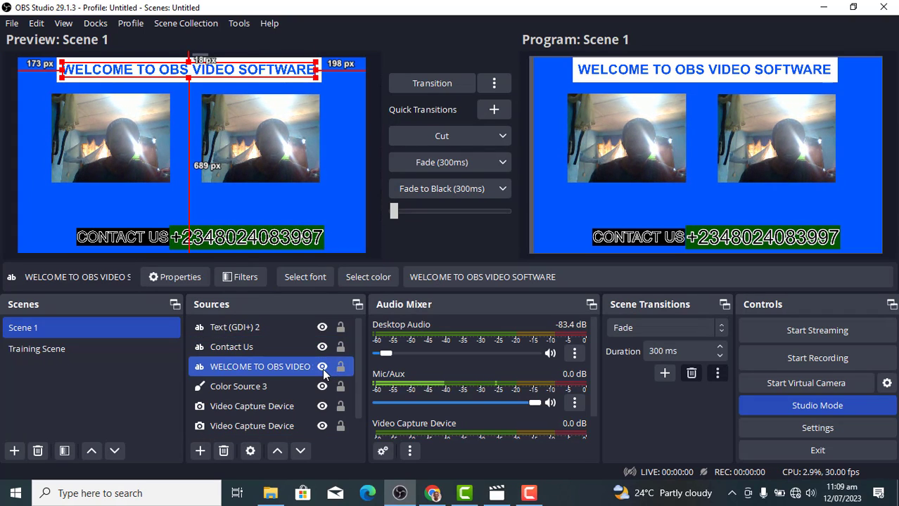
pyautogui.keyDown('ctrl'); pyautogui.click(324, 388); pyautogui.keyUp('ctrl')
pyautogui.click(324, 389)
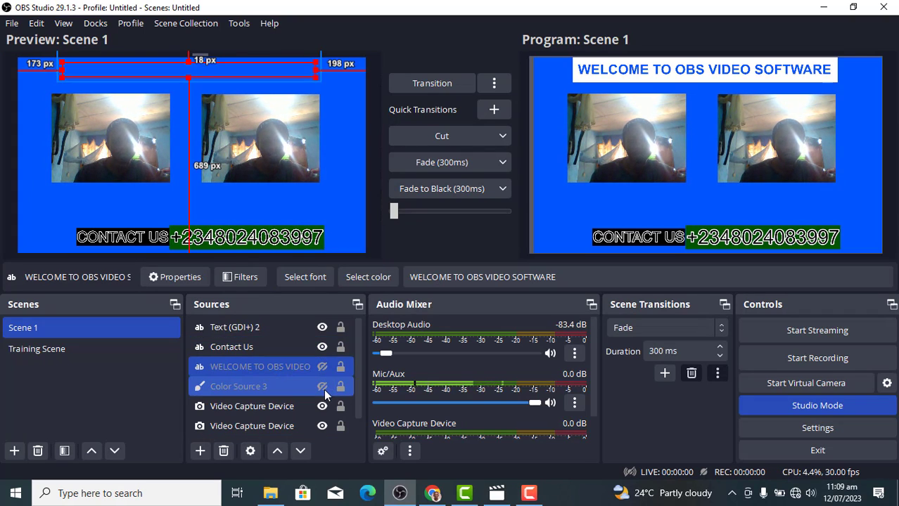
pyautogui.click(342, 209)
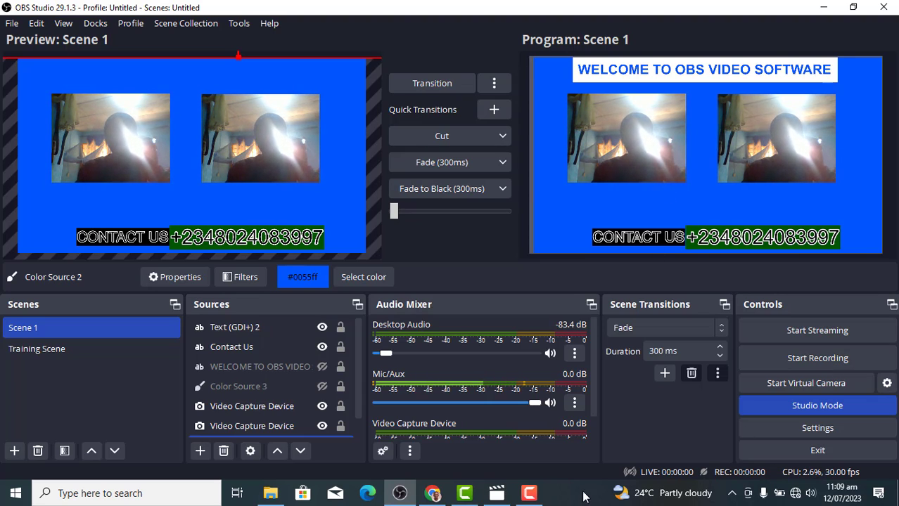
pyautogui.click(530, 496)
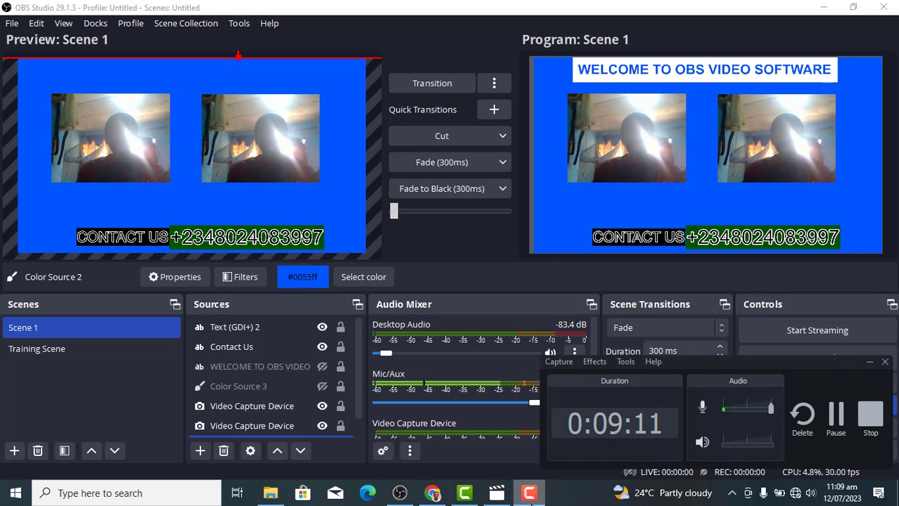